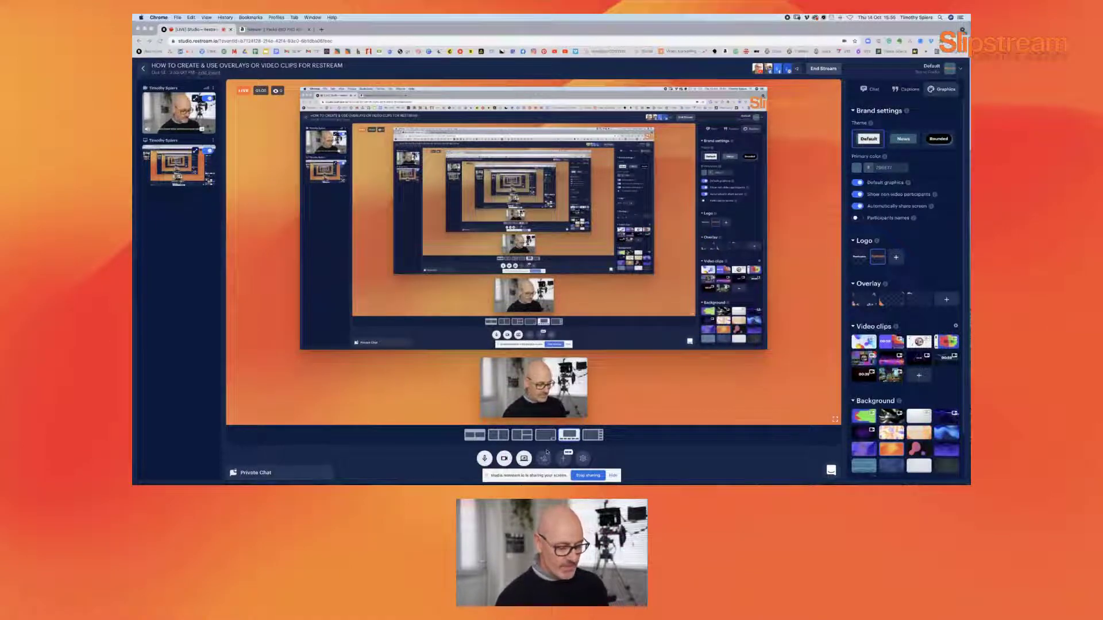
# Bring the Final Cut Pro Slipstream stinger project to the front of the shared screen via Mission Control
pyautogui.hotkey('ctrl', 'Up')
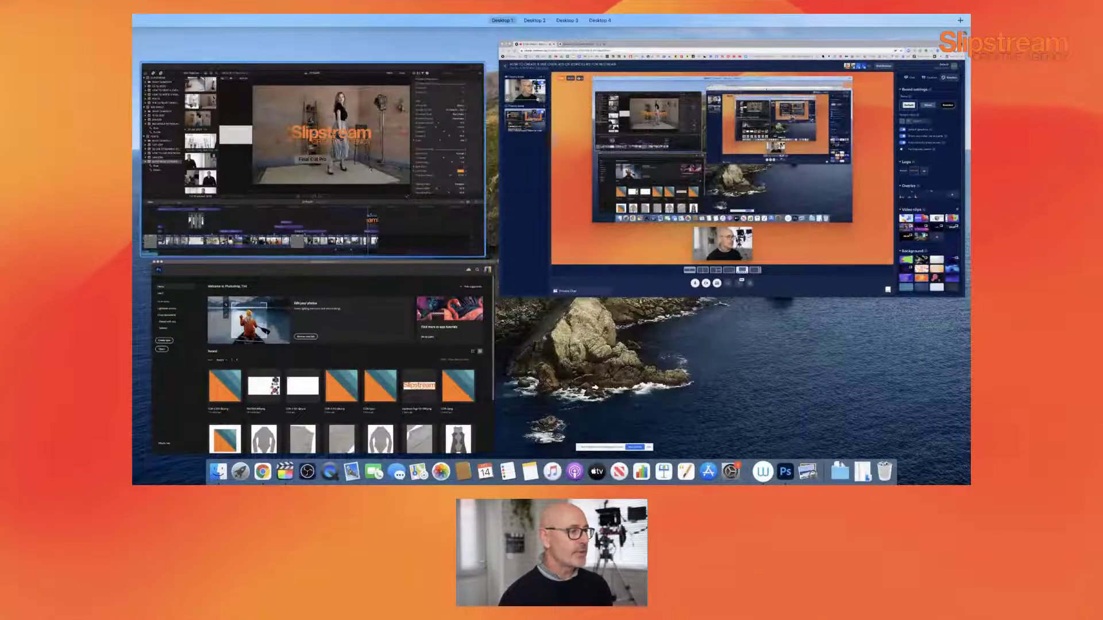
pyautogui.hotkey('ctrl', 'Up')
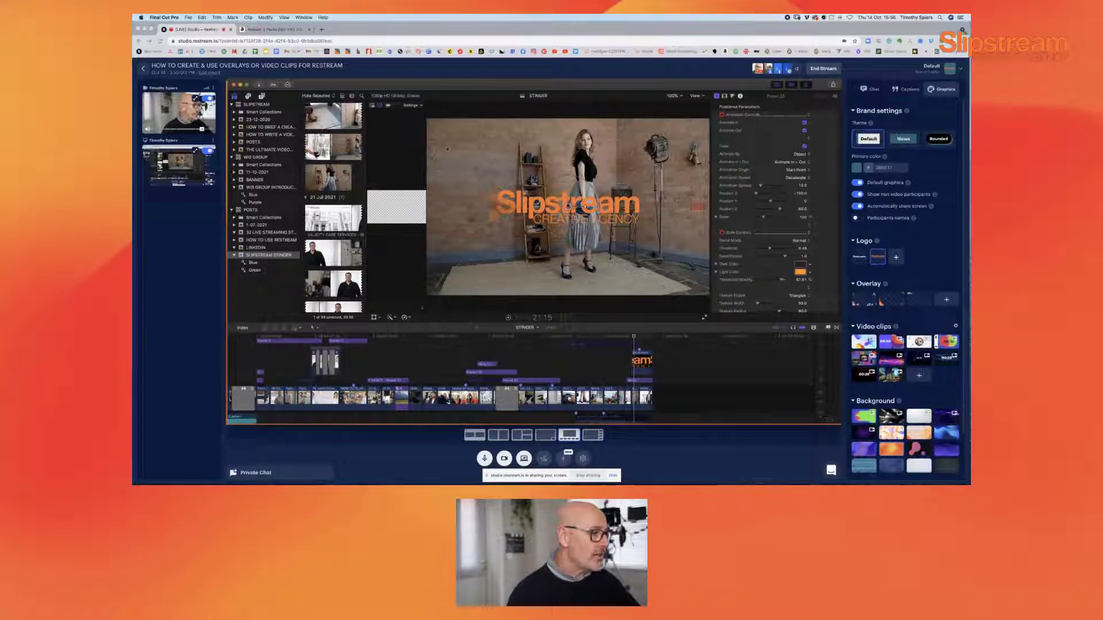
# Move the Final Cut Pro window aside and select the stinger clip to show its published parameters
pyautogui.moveTo(456, 87); pyautogui.dragTo(456, 87)
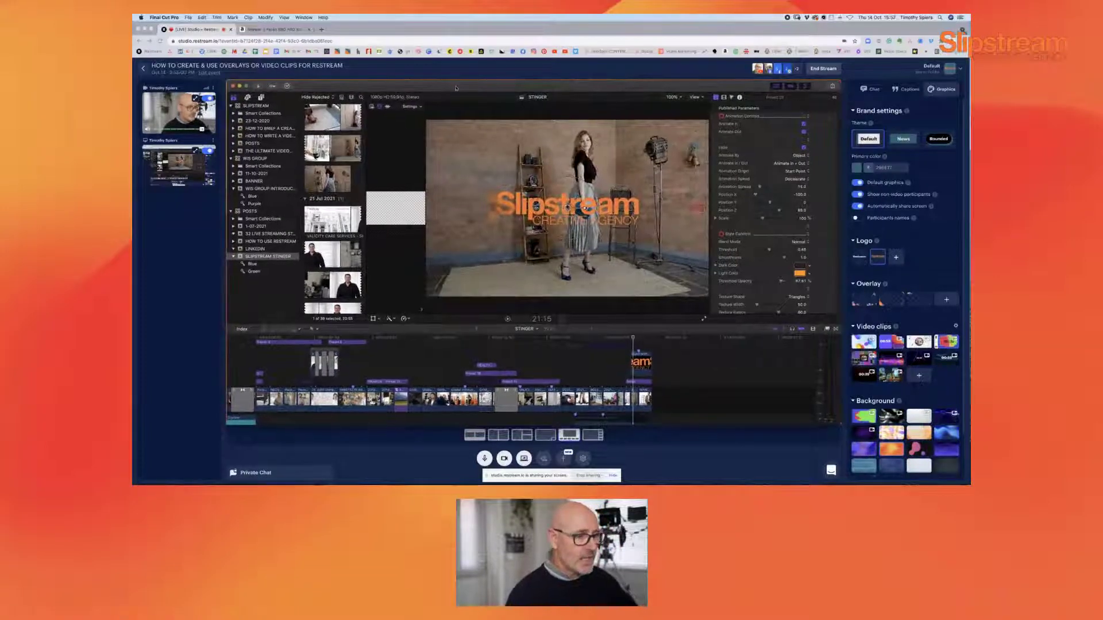
pyautogui.moveTo(456, 88)
pyautogui.mouseDown()
pyautogui.moveTo(581, 261)
pyautogui.moveTo(674, 367)
pyautogui.moveTo(490, 167)
pyautogui.moveTo(457, 88)
pyautogui.mouseUp()
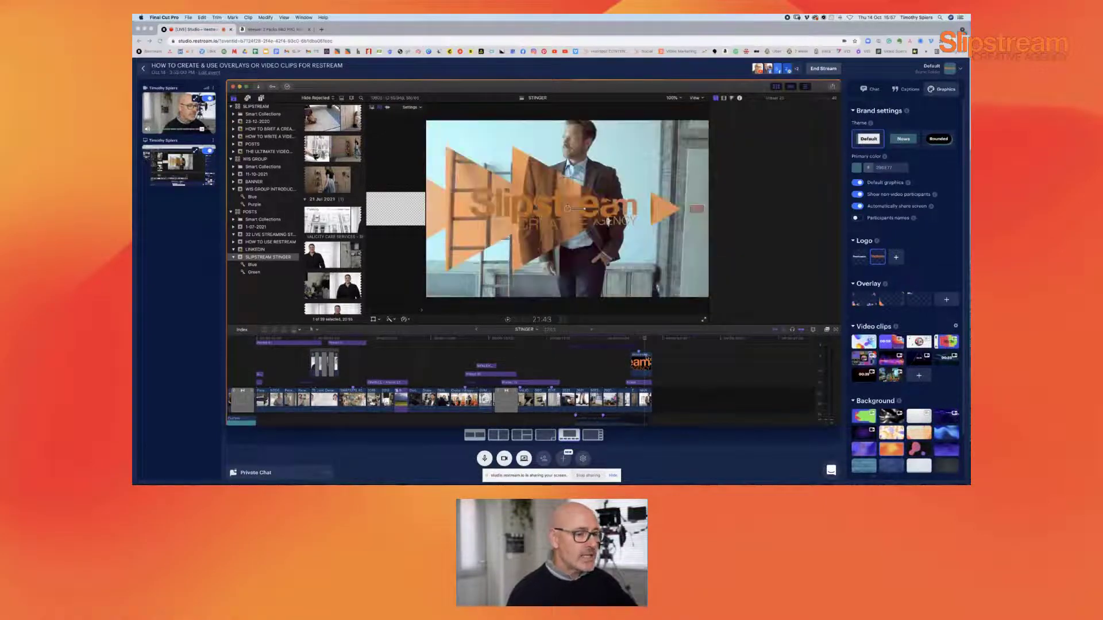
pyautogui.click(645, 357)
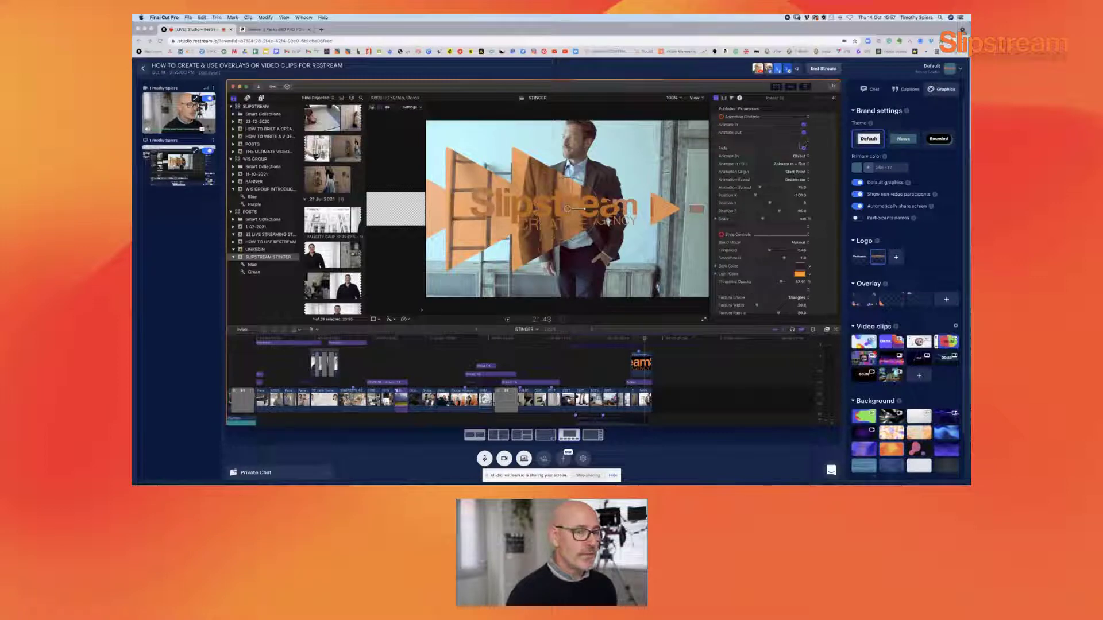
pyautogui.click(832, 87)
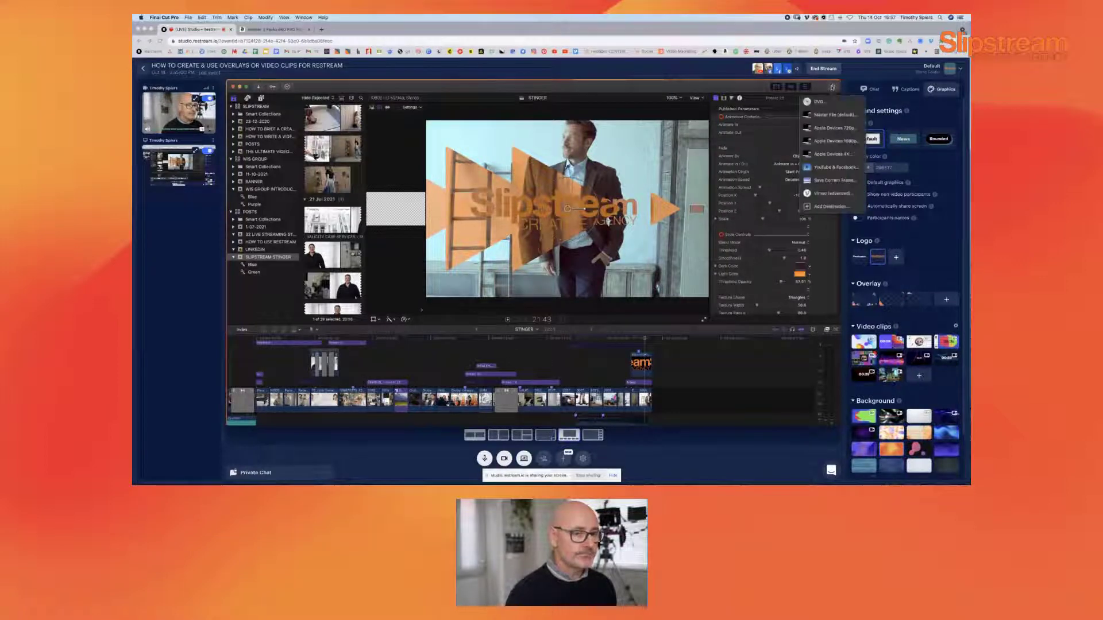
pyautogui.click(825, 115)
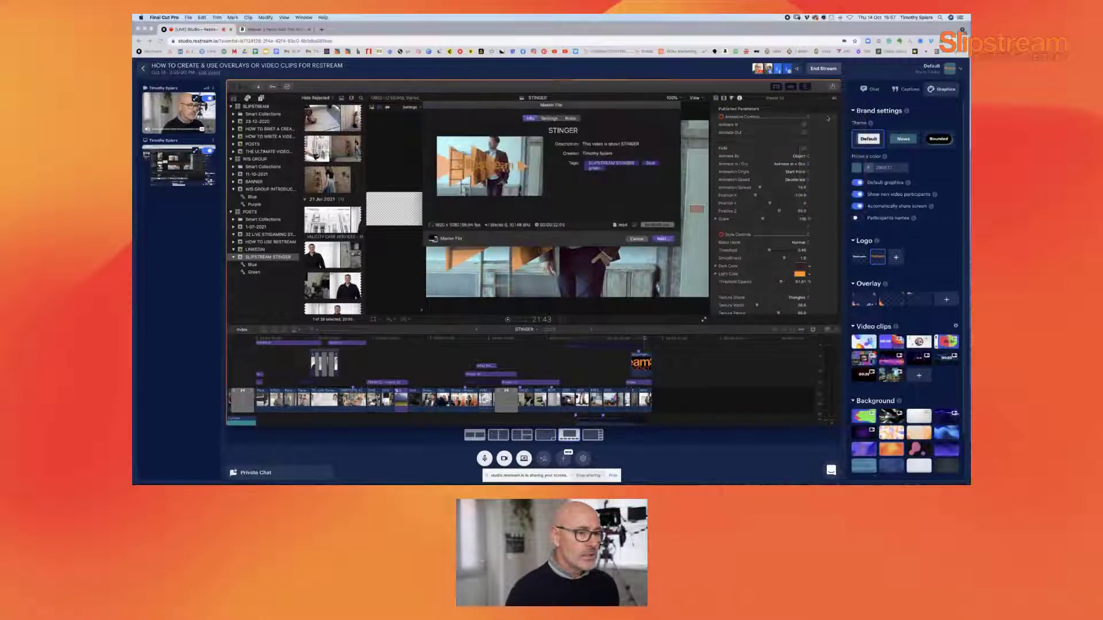
pyautogui.click(550, 119)
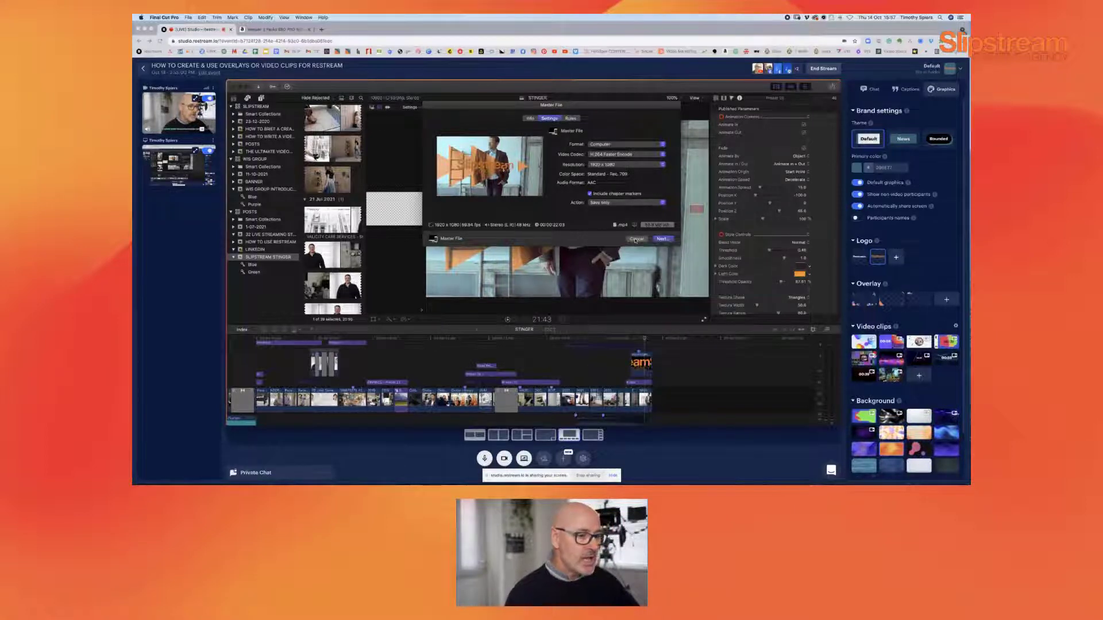
pyautogui.click(636, 239)
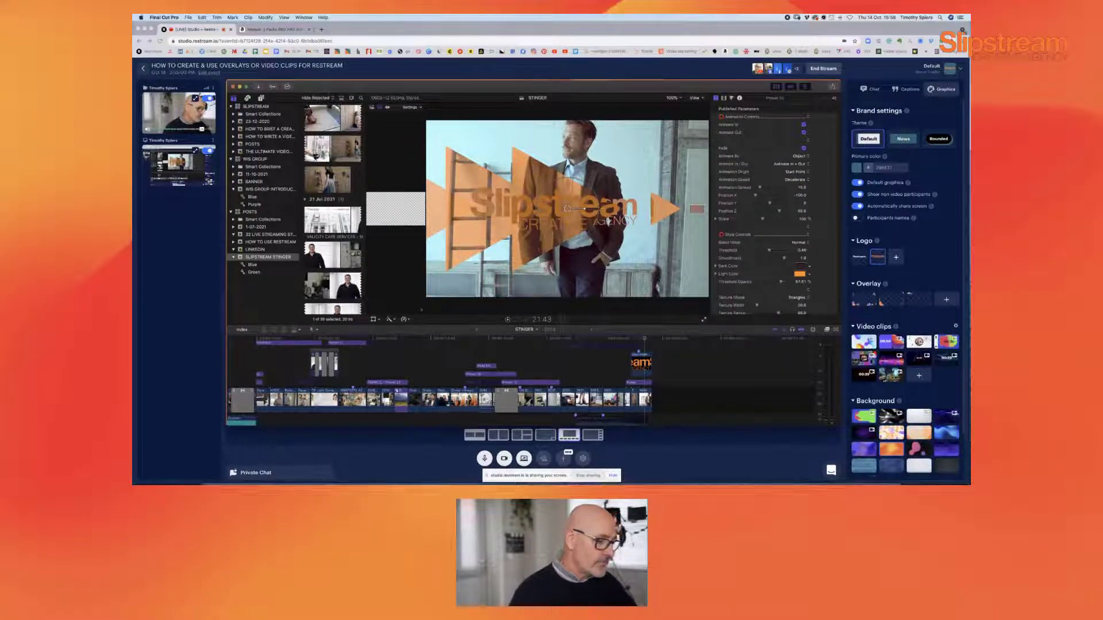
# Play the stinger, then start uploading a video clip under Video clips in Restream Studio
pyautogui.press('space')
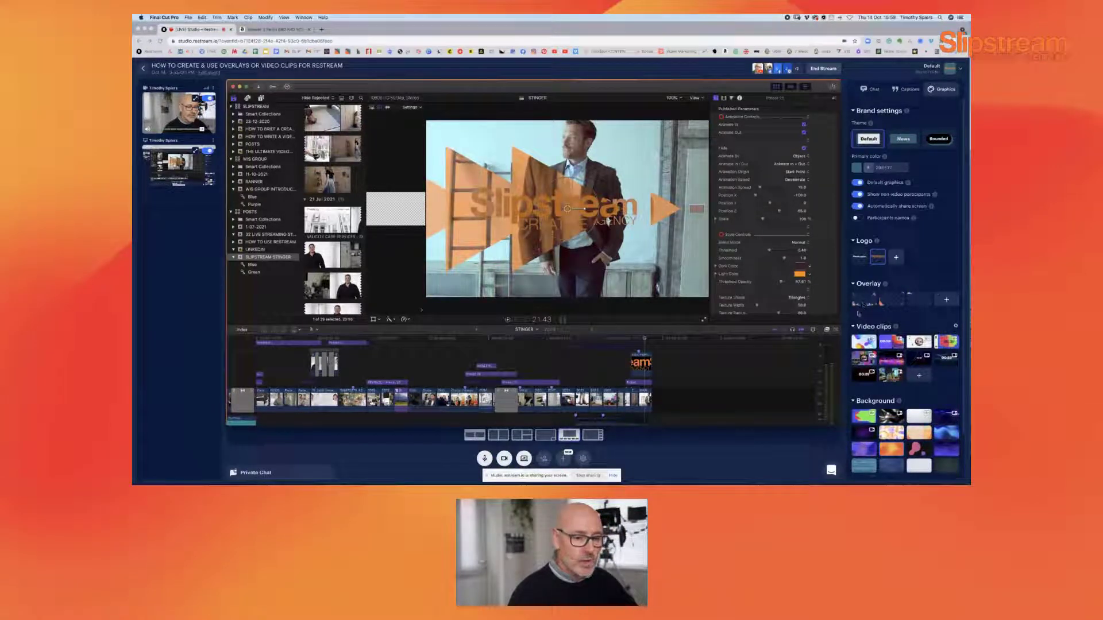
pyautogui.click(919, 375)
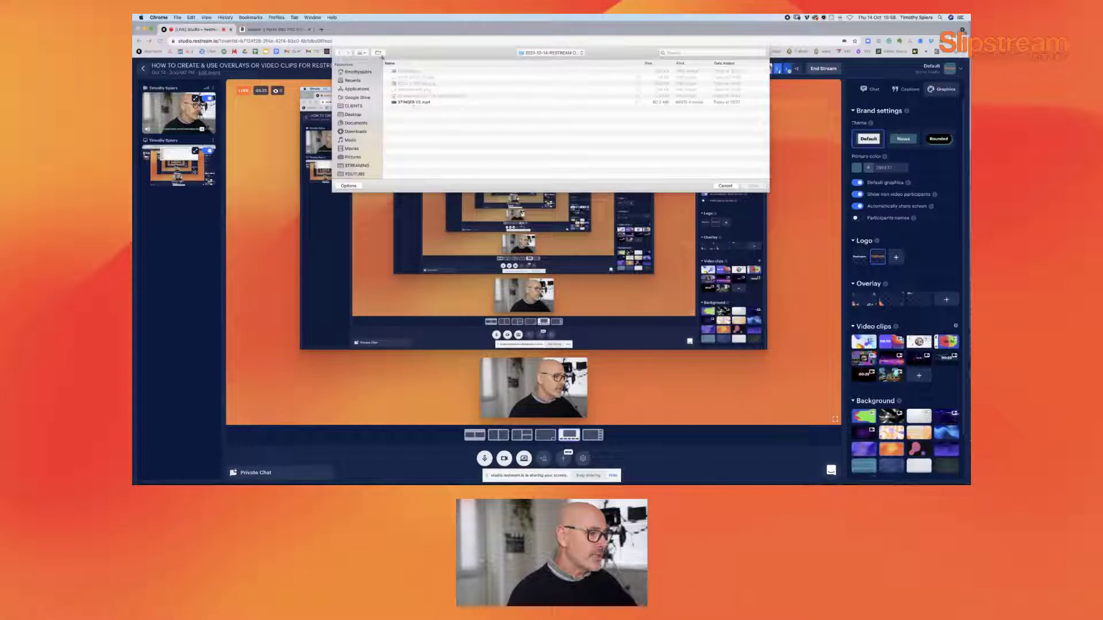
# Cancel the video clip file picker so no clip is added
pyautogui.click(725, 186)
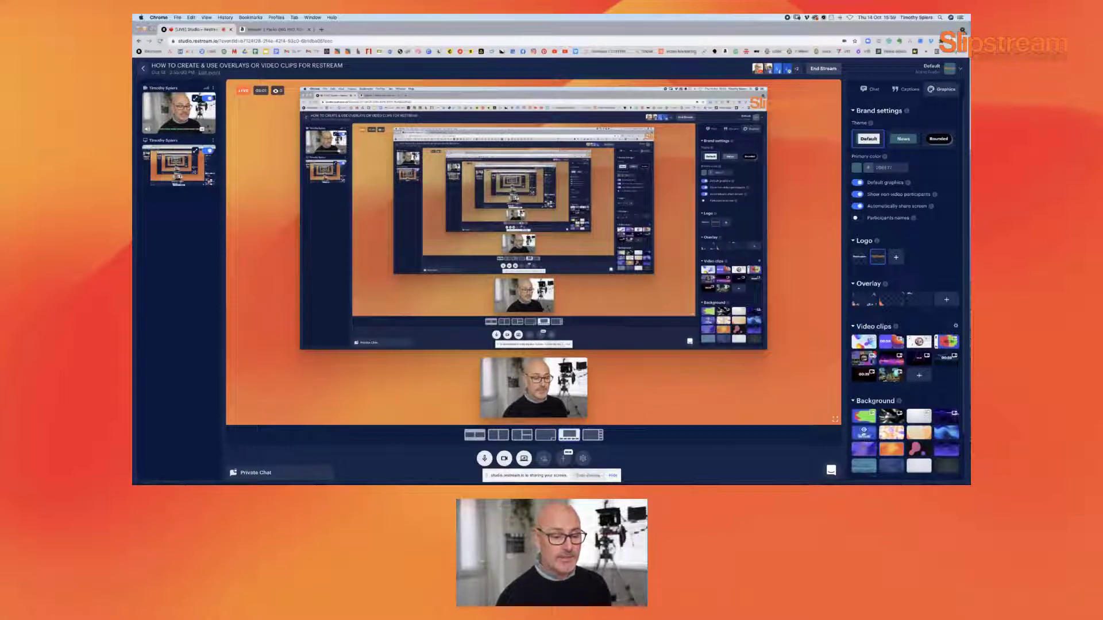
# Switch the Graphics background from orange to the dark purple network image
pyautogui.click(863, 431)
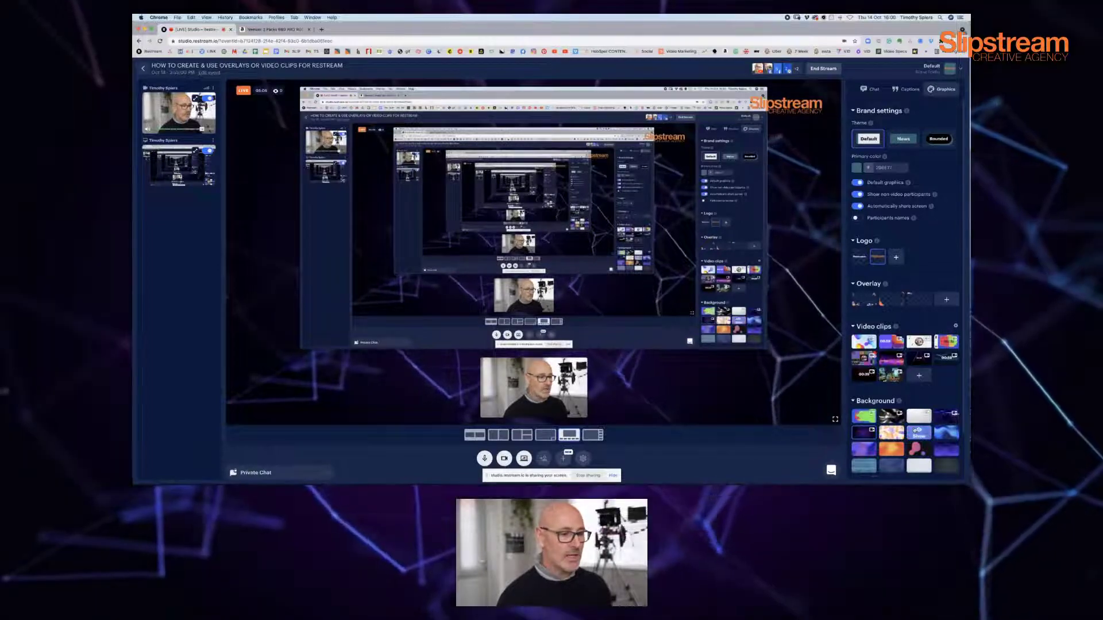
pyautogui.moveTo(917, 431)
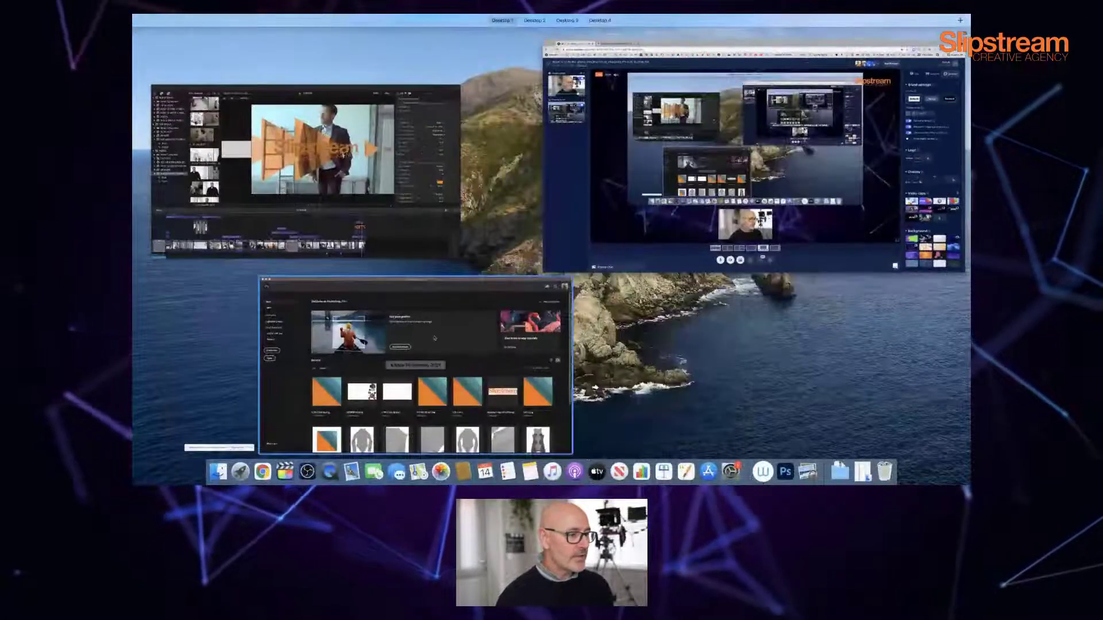
# Open ICON-3 300 dpi.png from the 2021-10-14-RESTREAM folder in Photoshop
pyautogui.click(434, 338)
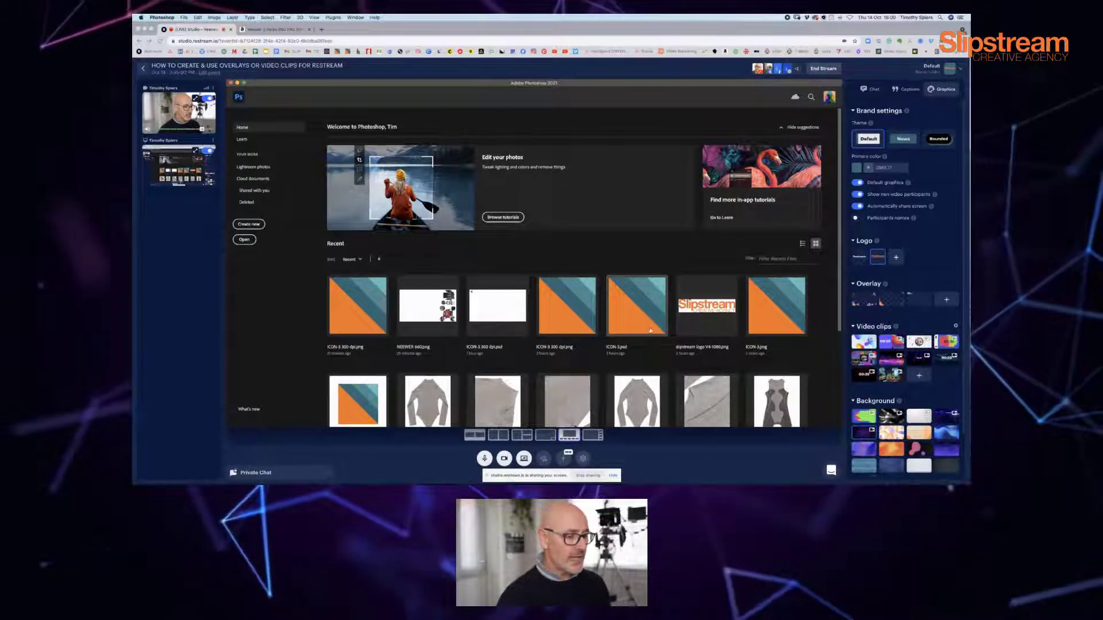
pyautogui.press('super+o')
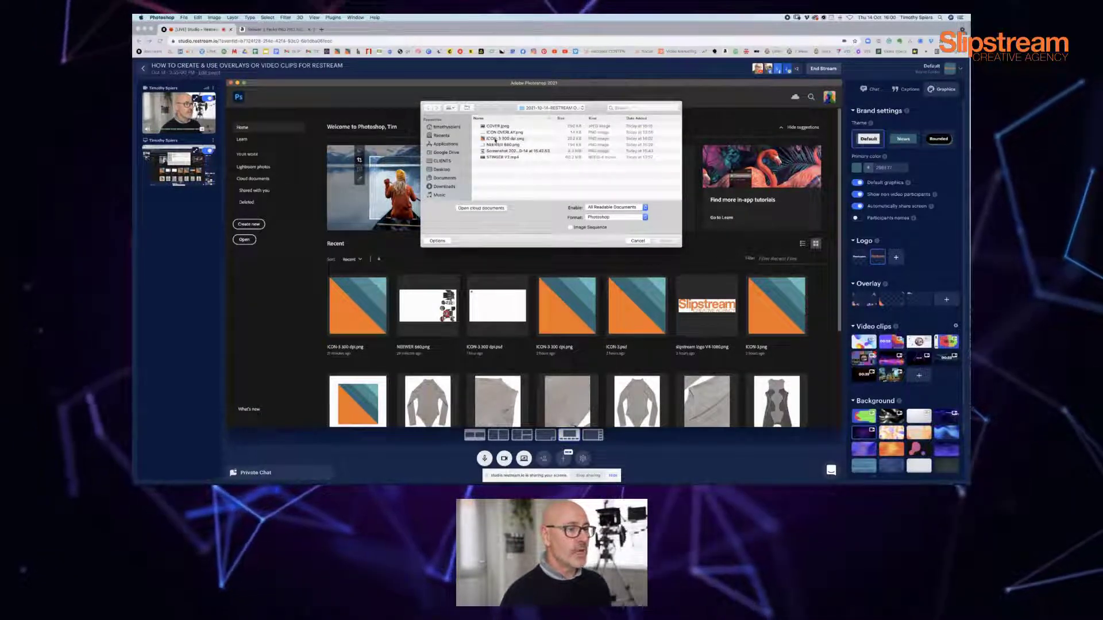
pyautogui.click(644, 139)
pyautogui.click(666, 241)
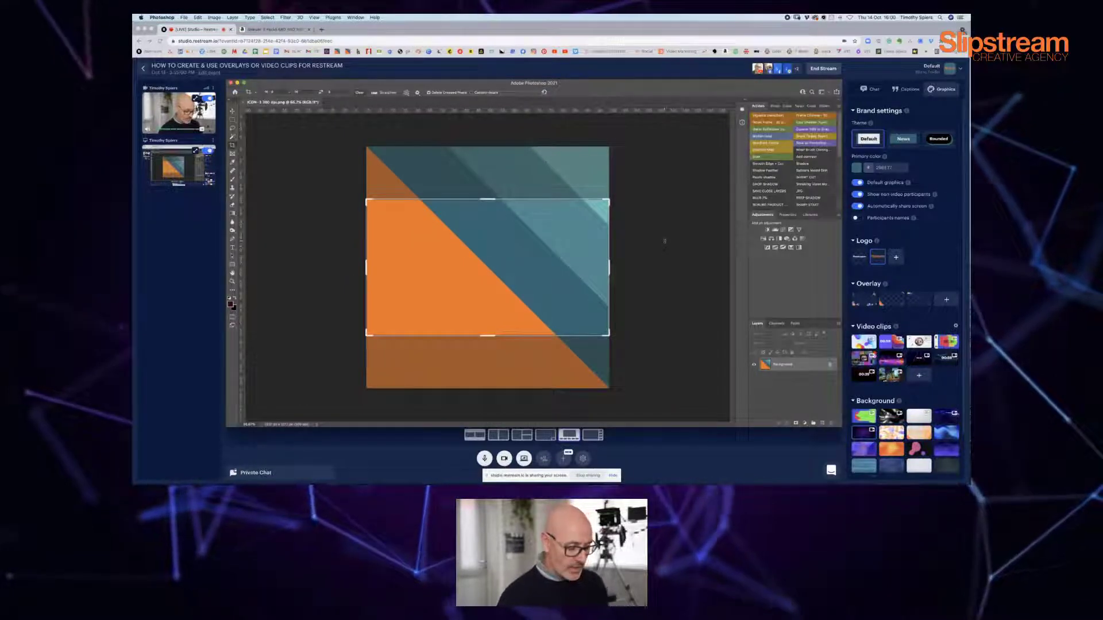
# Cancel the pending crop, duplicate the Background into Layer 1, and zoom out
pyautogui.press('Escape')
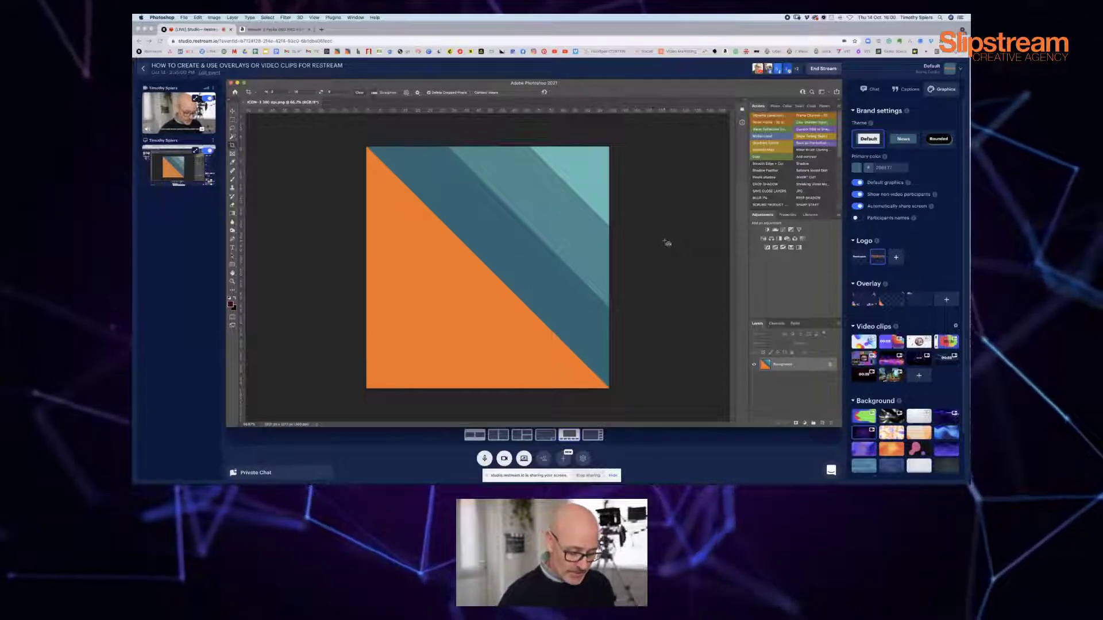
pyautogui.press('super+j')
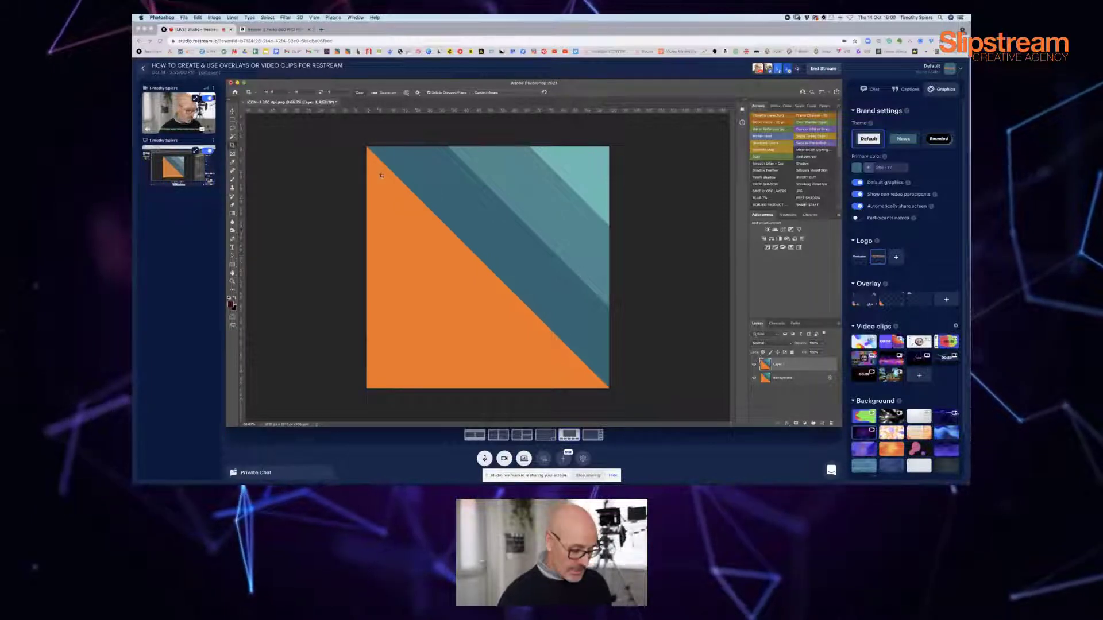
pyautogui.press('super+minus')
pyautogui.press('super+minus')
pyautogui.press('super+minus')
pyautogui.press('super+minus')
pyautogui.press('super+minus')
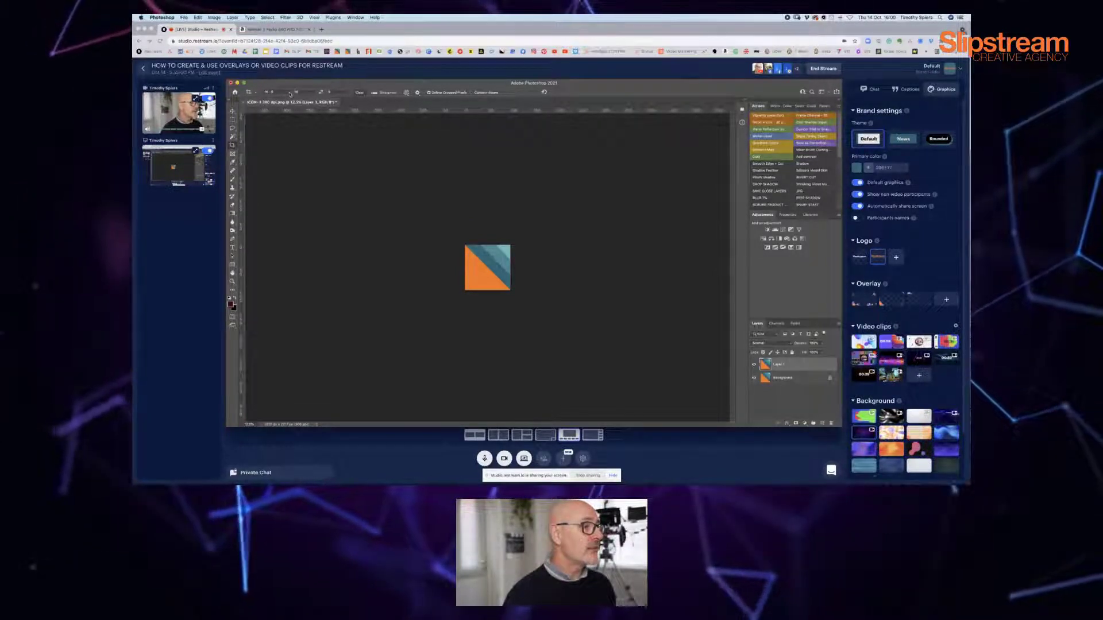
# Crop to a 16:9 ratio, enlarging the canvas with the icon in the top-left corner
pyautogui.click(265, 92)
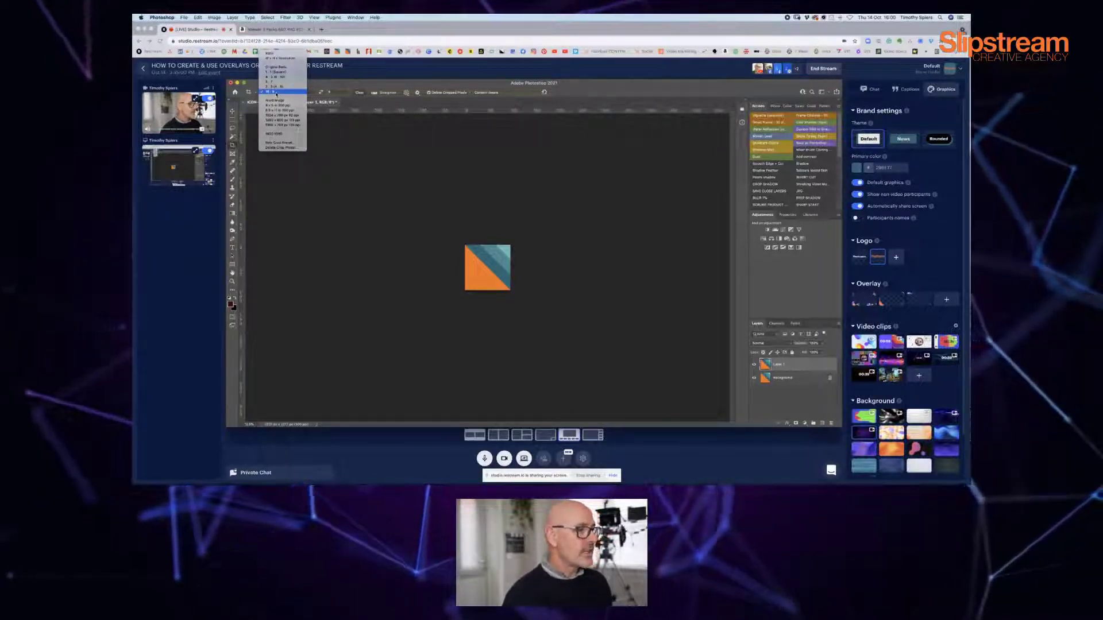
pyautogui.click(277, 92)
pyautogui.moveTo(464, 253); pyautogui.dragTo(373, 203)
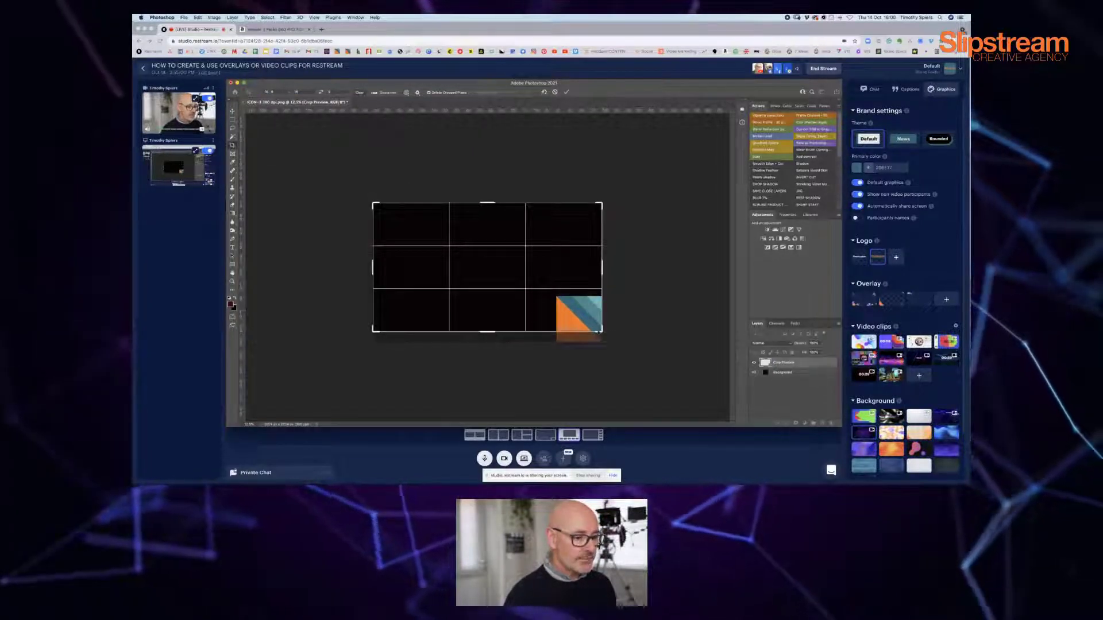
pyautogui.moveTo(559, 308); pyautogui.dragTo(391, 226)
pyautogui.press('super+minus')
pyautogui.press('super+minus')
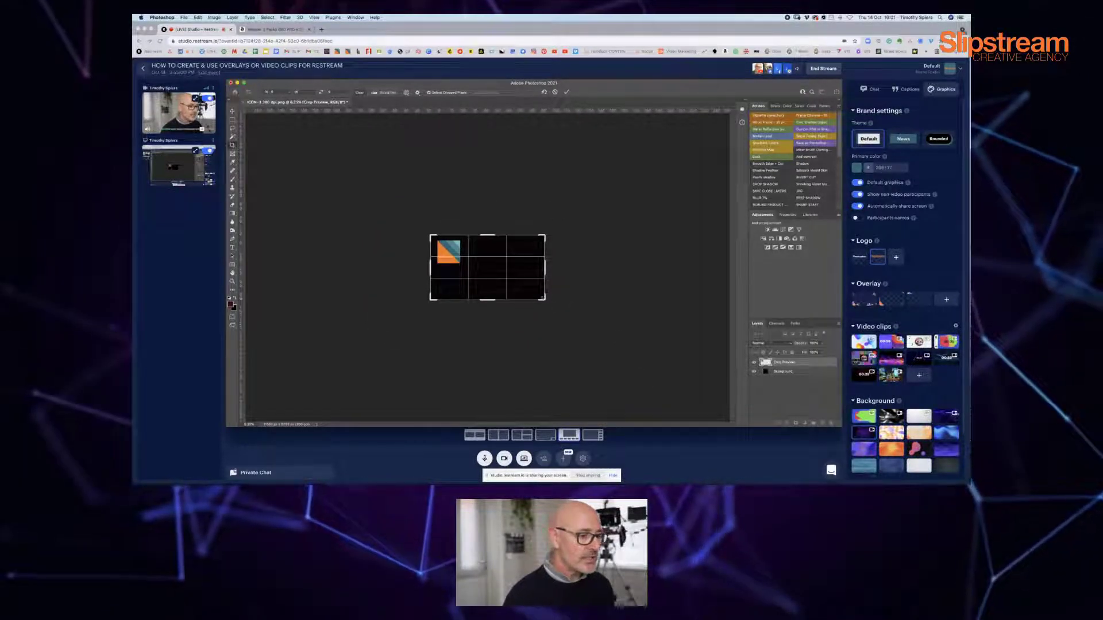
pyautogui.moveTo(545, 299); pyautogui.dragTo(687, 379)
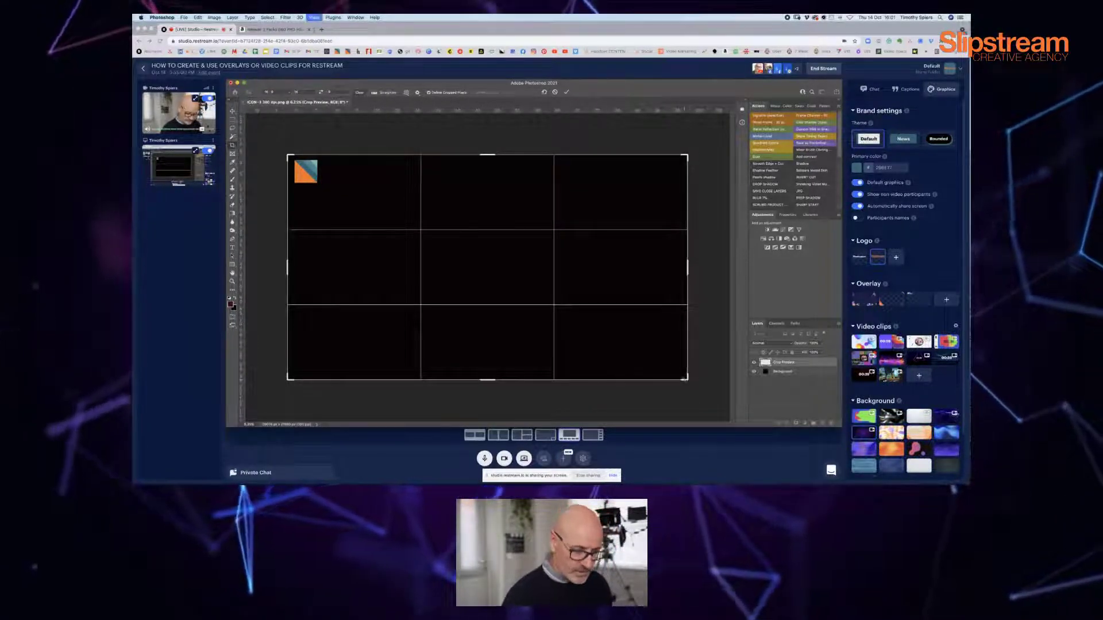
pyautogui.press('super+minus')
pyautogui.moveTo(654, 362); pyautogui.dragTo(686, 391)
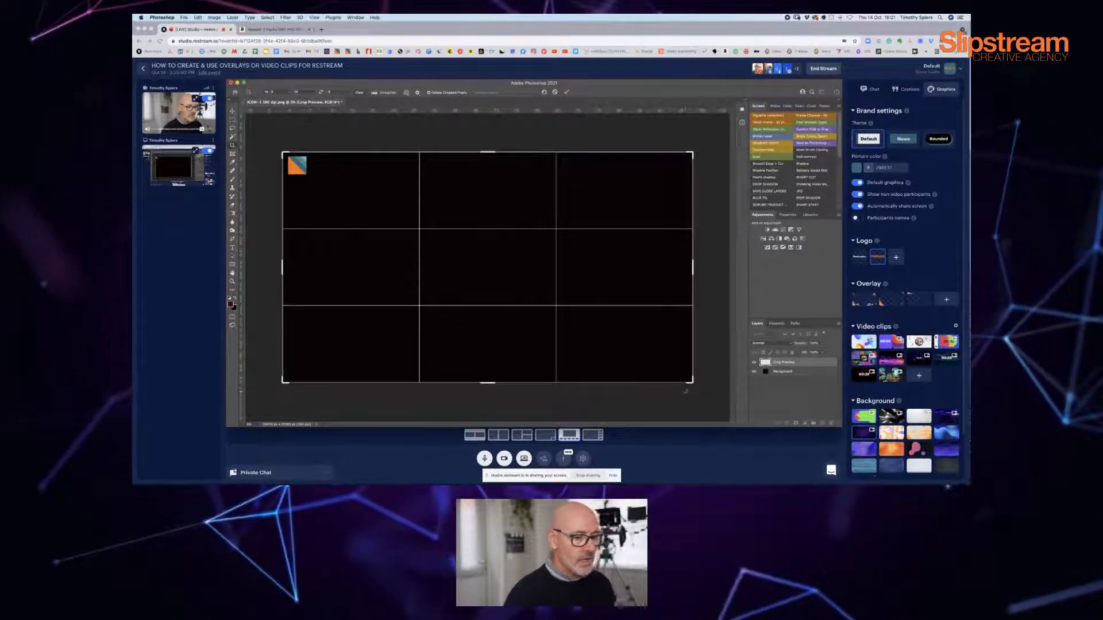
pyautogui.press('Return')
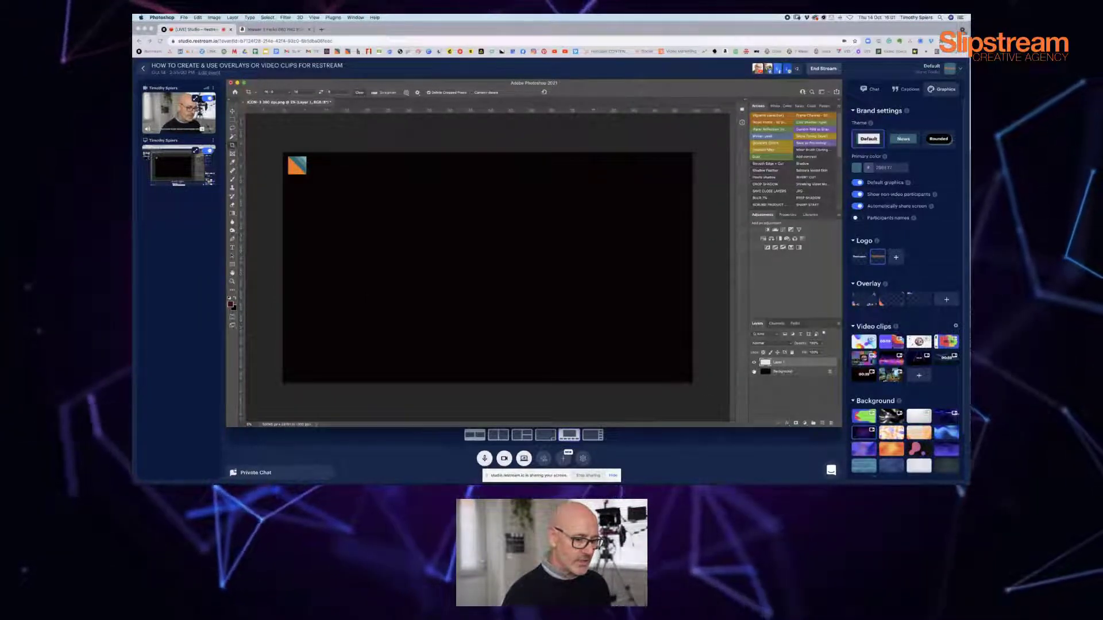
# Hide the black Background layer and resize the image to 1080 pixels wide
pyautogui.click(754, 371)
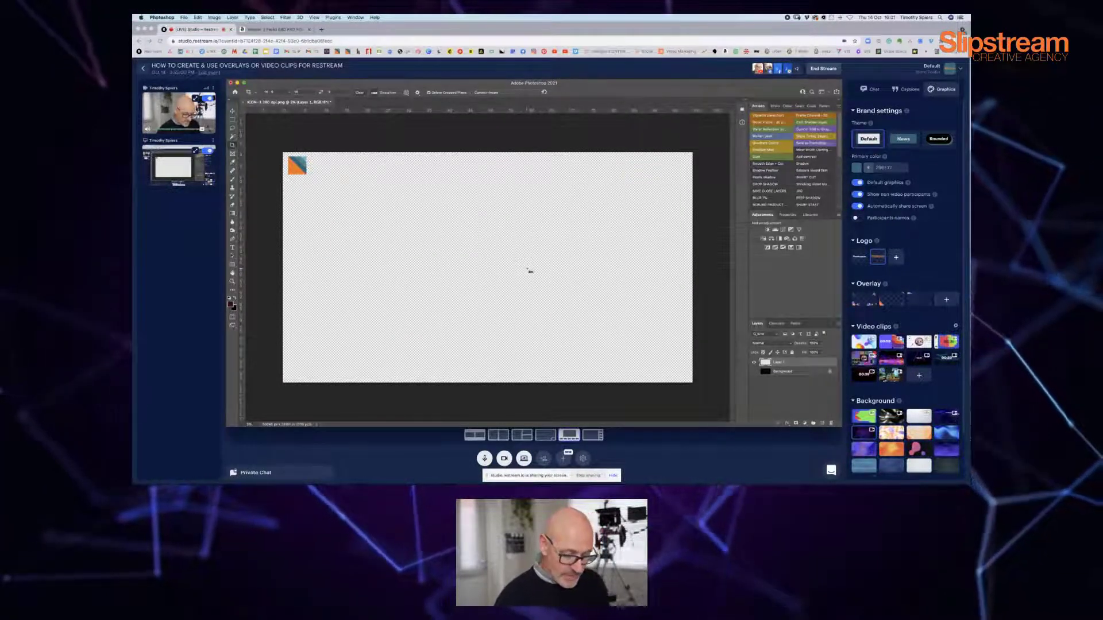
pyautogui.press('super+alt+i')
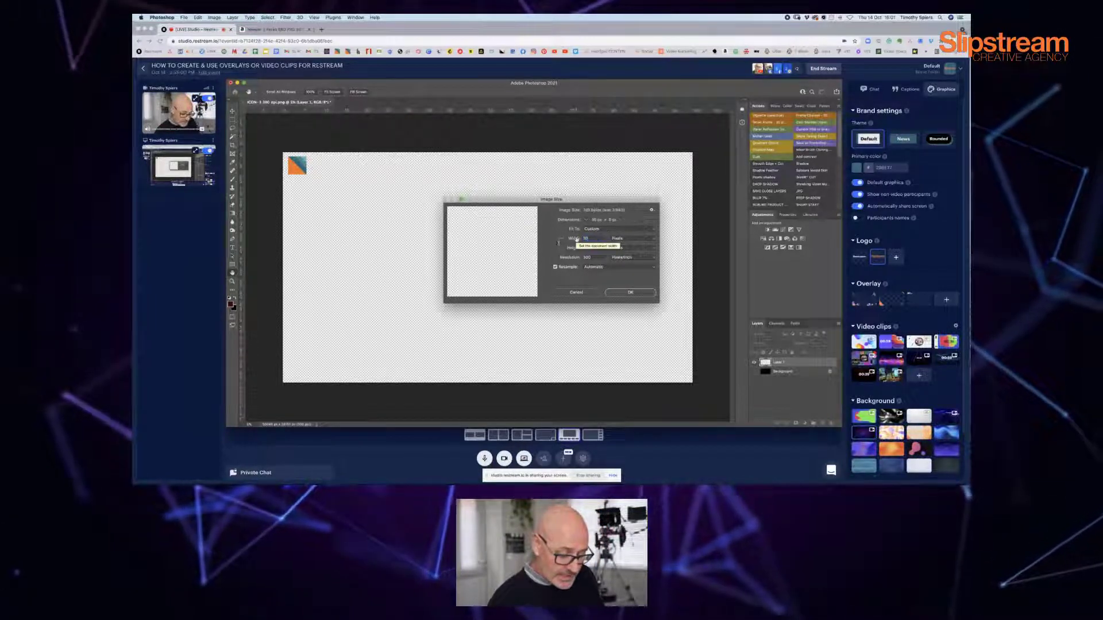
pyautogui.write('1080')
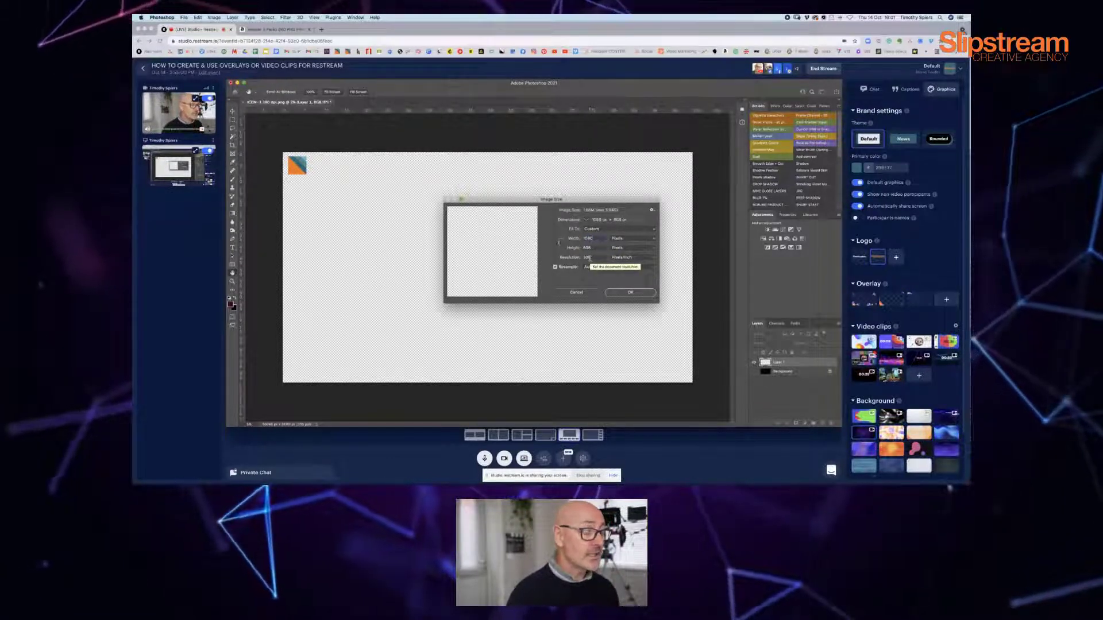
pyautogui.click(631, 292)
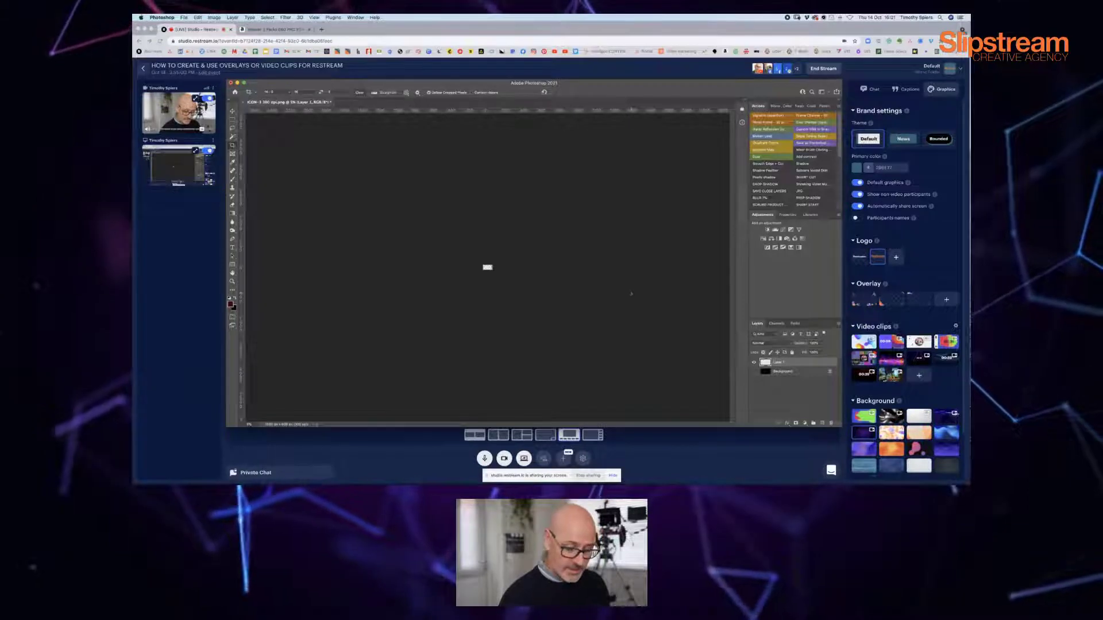
# Save a transparent PNG copy named ICON-3 300 dpi copy.png
pyautogui.press('super+plus')
pyautogui.press('super+plus')
pyautogui.press('super+plus')
pyautogui.press('super+plus')
pyautogui.press('super+plus')
pyautogui.press('super+plus')
pyautogui.press('super+plus')
pyautogui.press('super+plus')
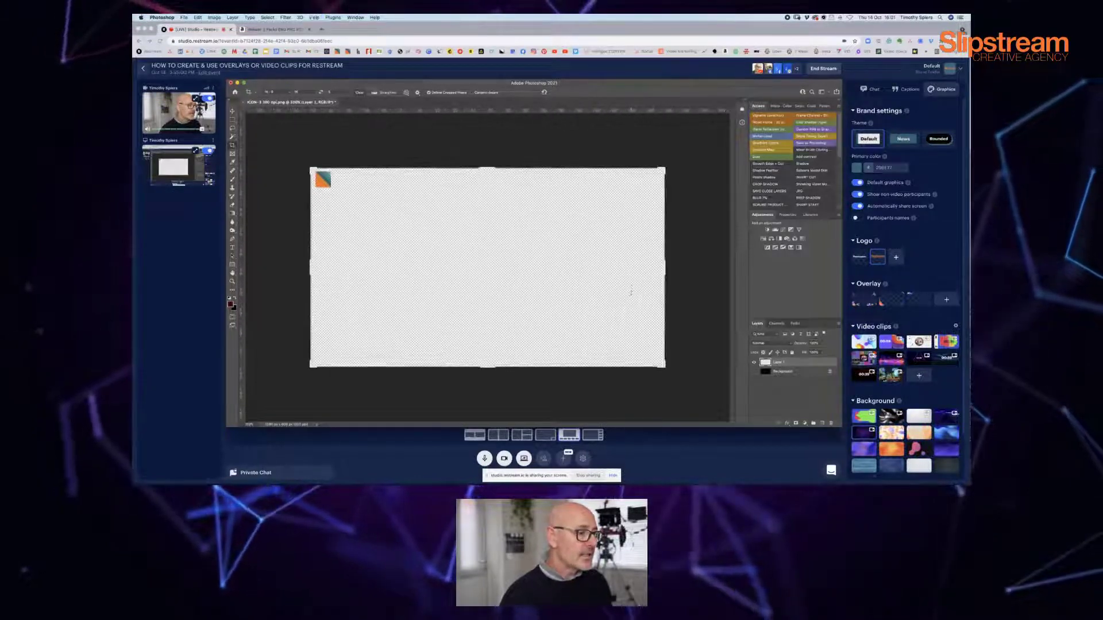
pyautogui.press('super+minus')
pyautogui.press('super+minus')
pyautogui.press('super+minus')
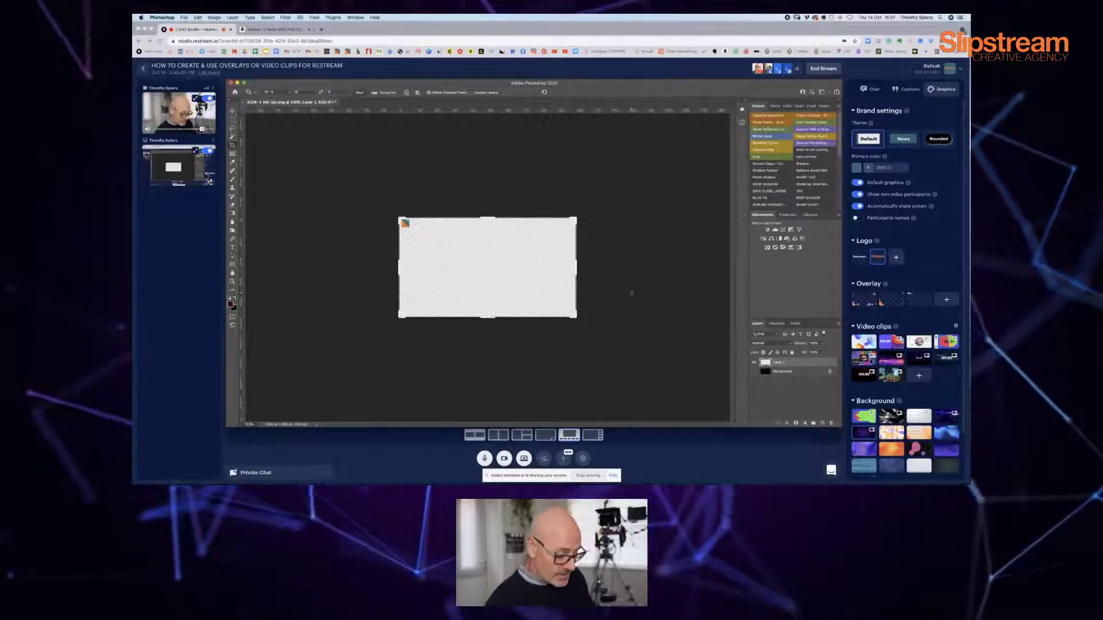
pyautogui.press('super+shift+s')
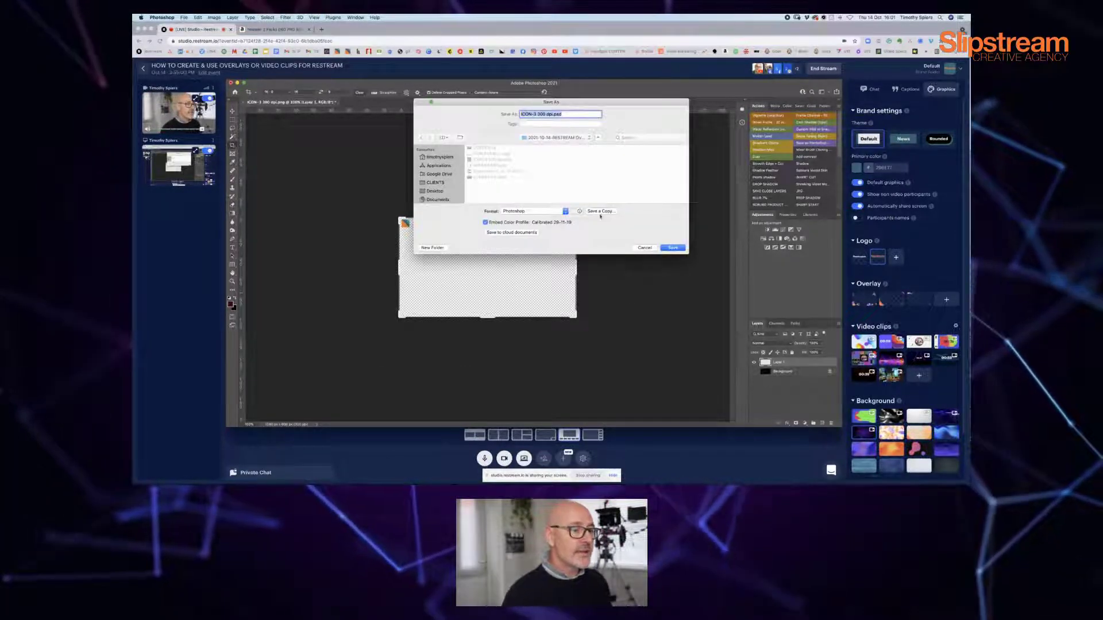
pyautogui.click(601, 211)
pyautogui.click(554, 184)
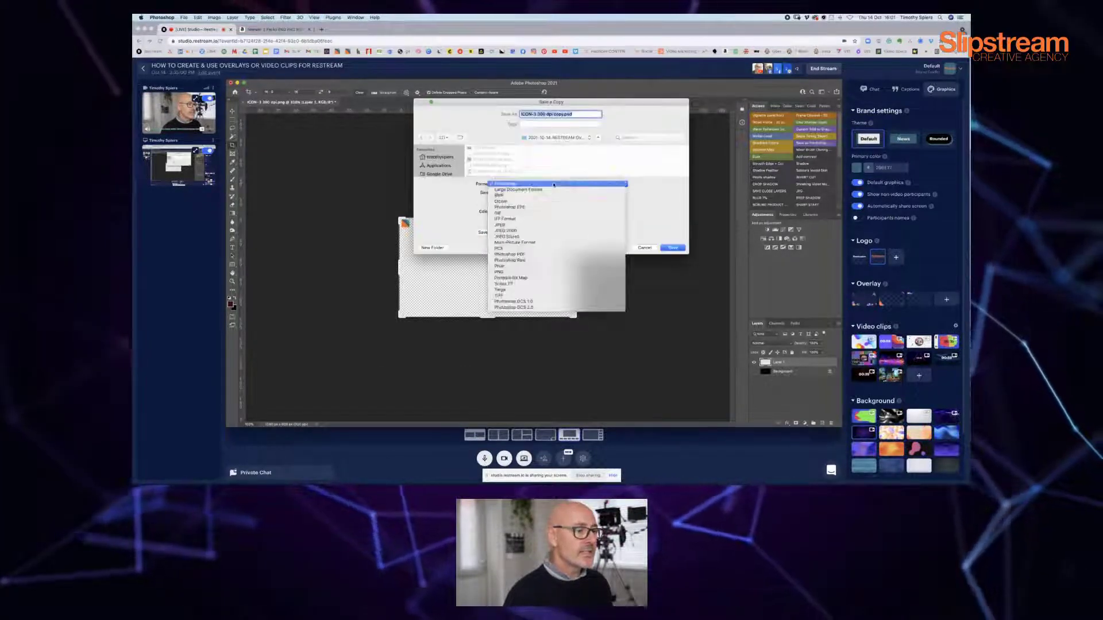
pyautogui.click(508, 272)
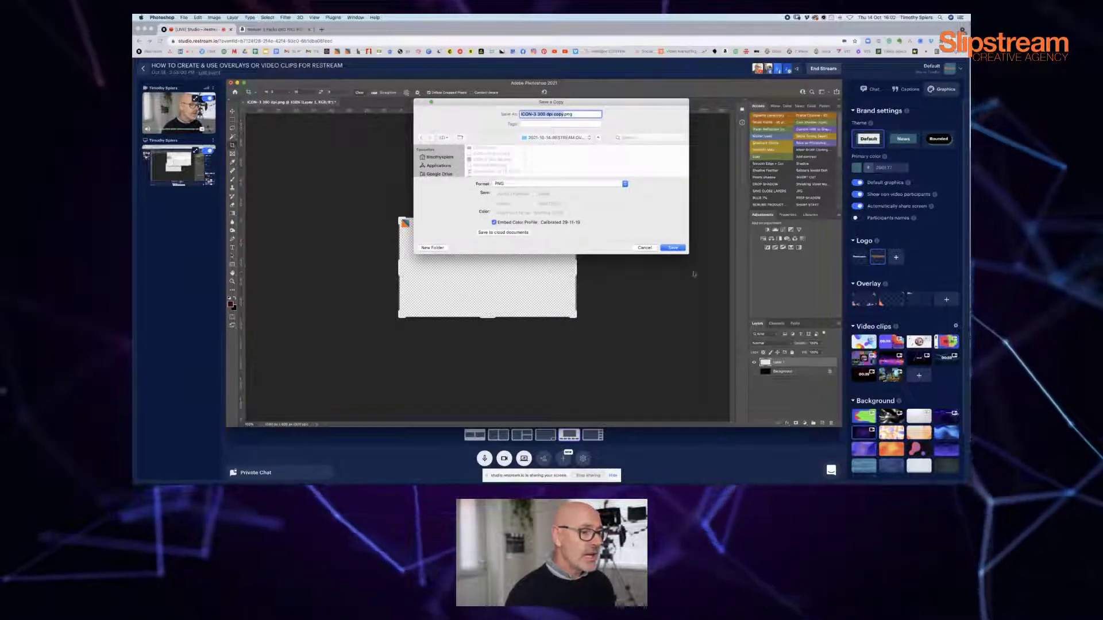
pyautogui.click(672, 247)
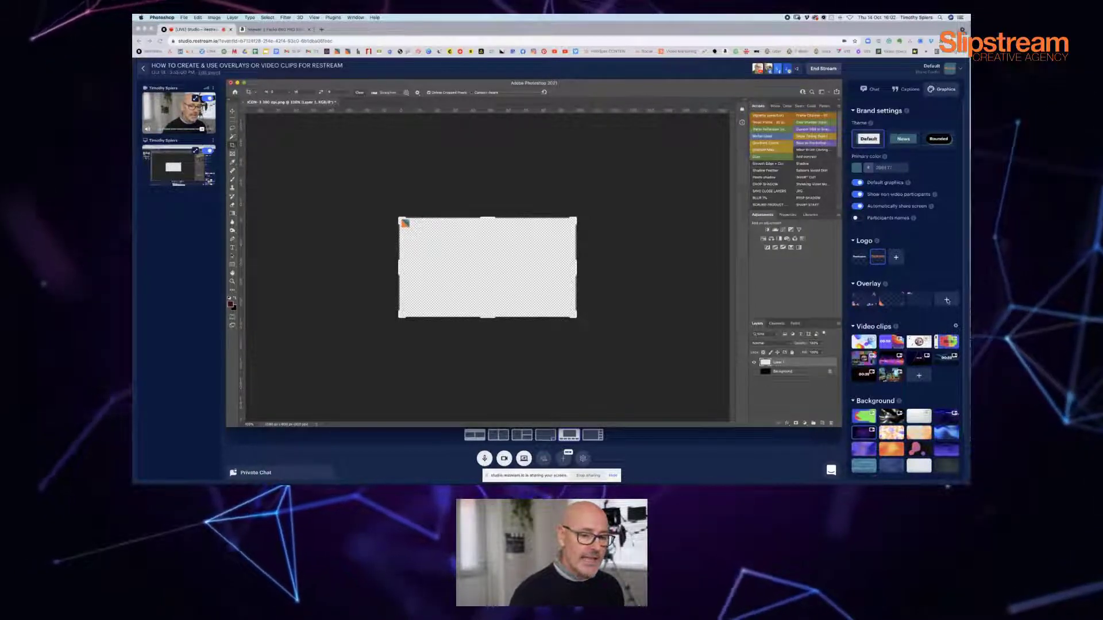
# Upload ICON OVERLAY.png as a new Restream overlay, then bring up the Amazon product tab
pyautogui.click(947, 300)
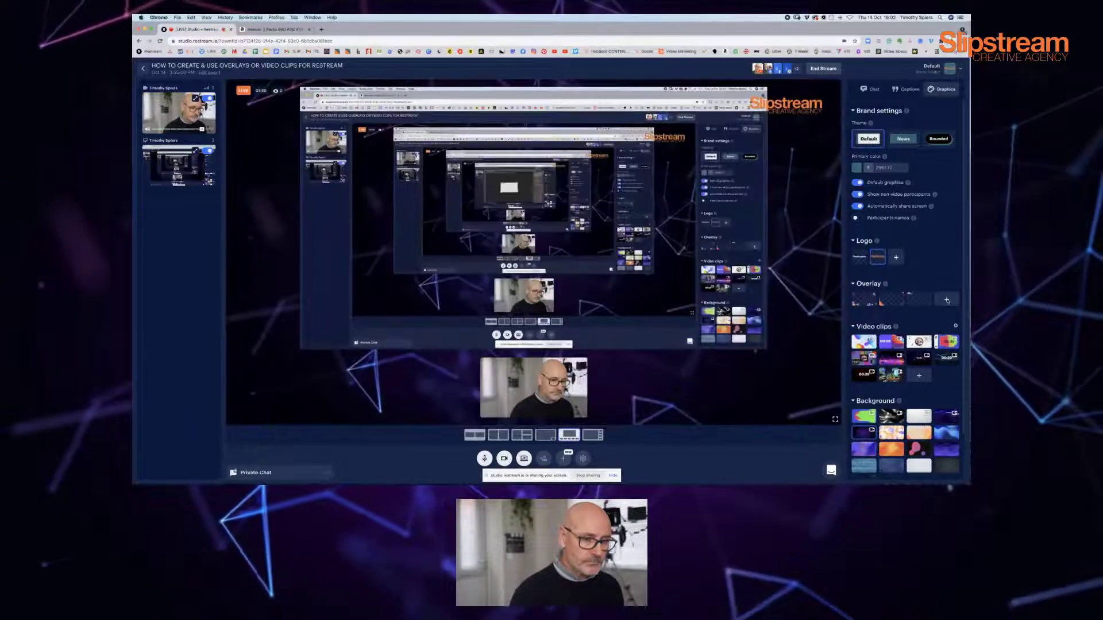
pyautogui.click(947, 301)
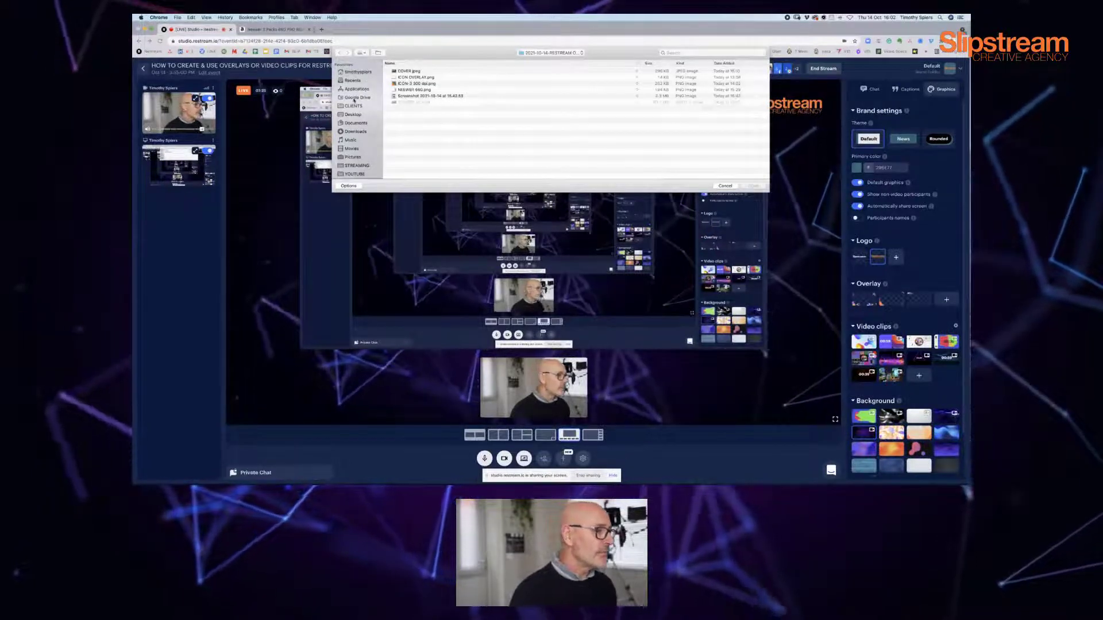
pyautogui.scroll(-1, 354, 101)
pyautogui.scroll(-1, 354, 101)
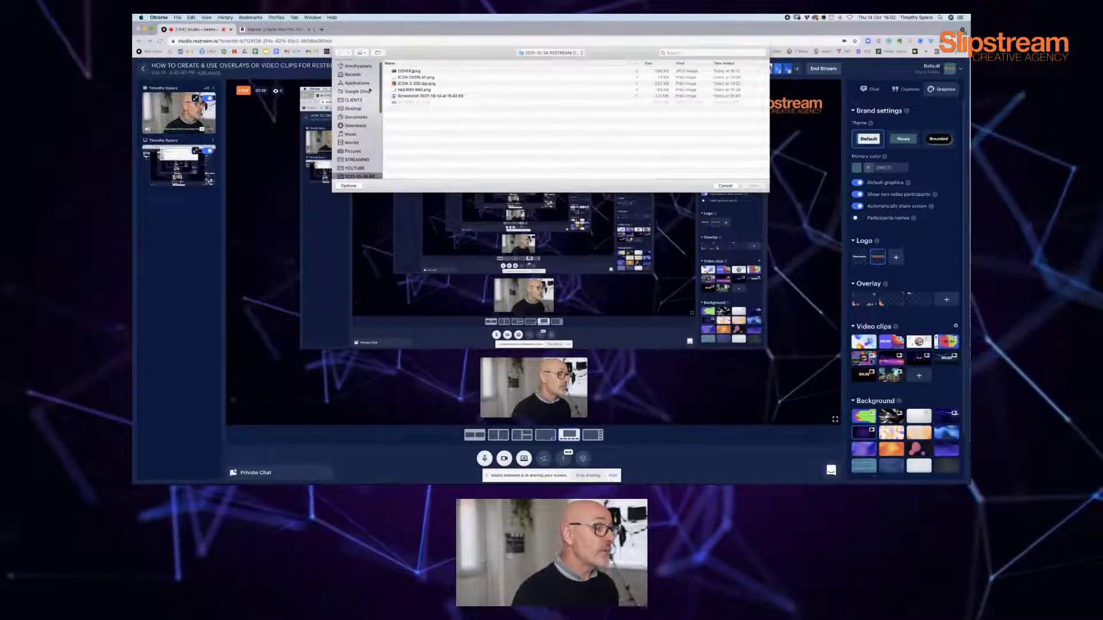
pyautogui.click(409, 78)
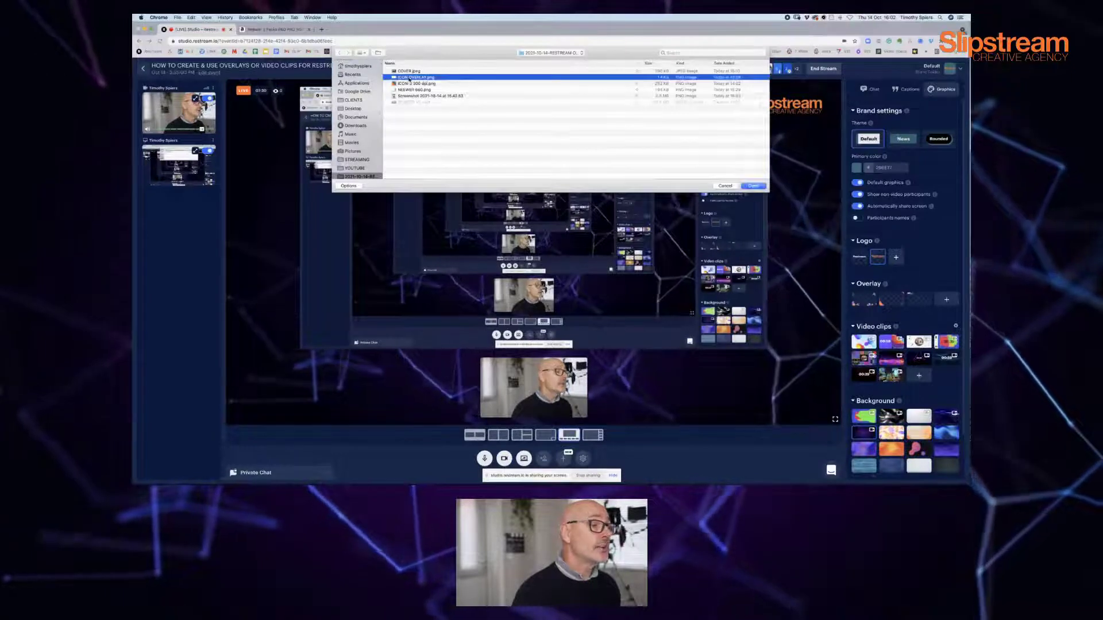
pyautogui.press('Return')
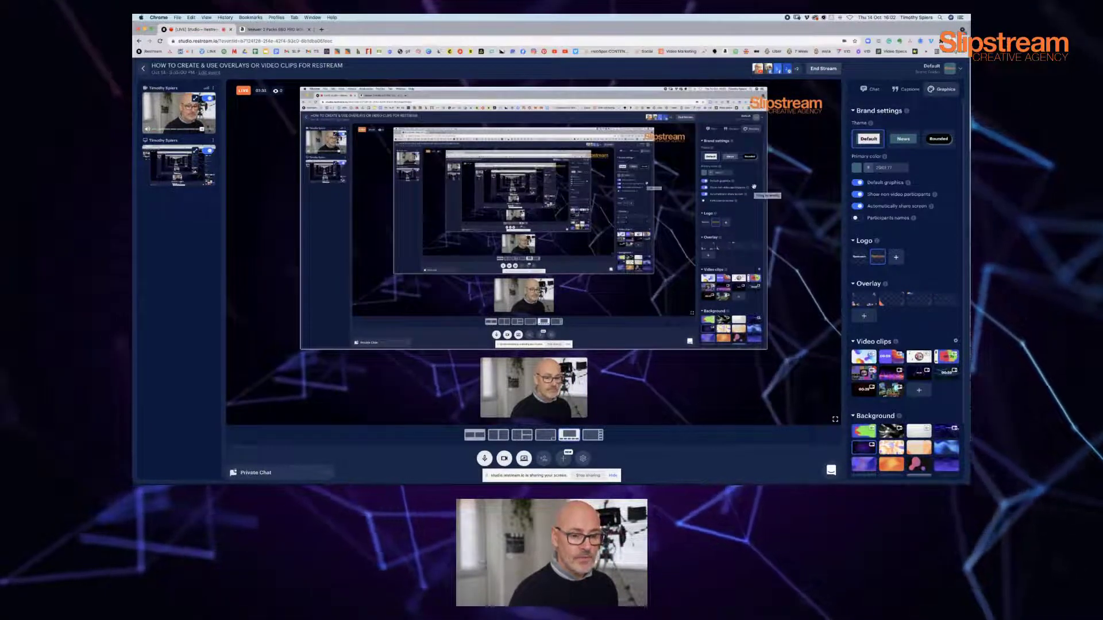
pyautogui.moveTo(945, 301)
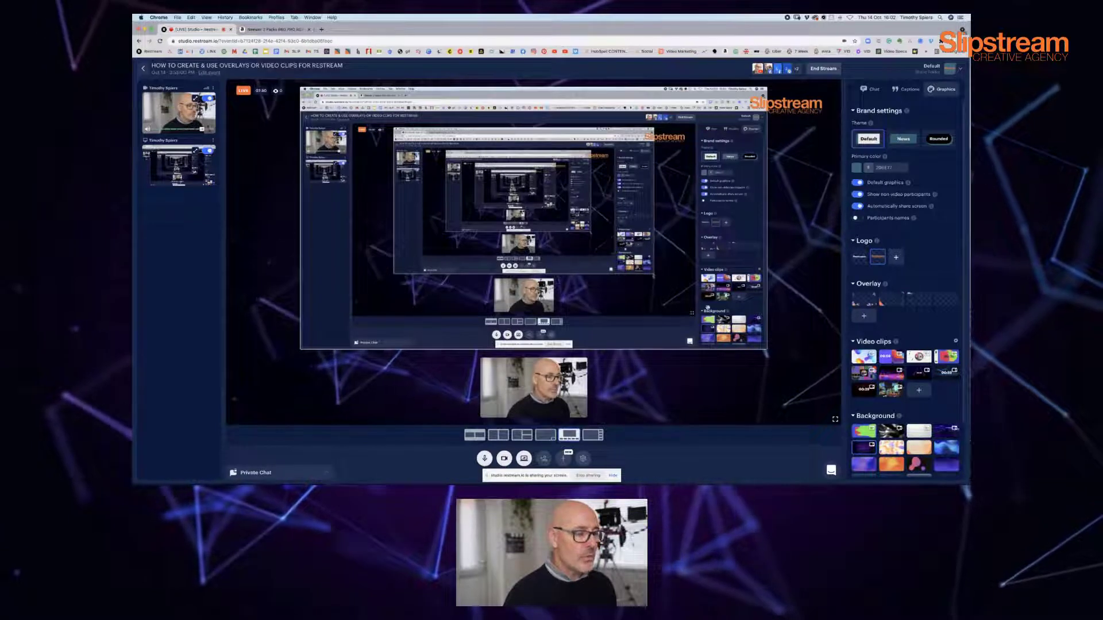
pyautogui.click(278, 30)
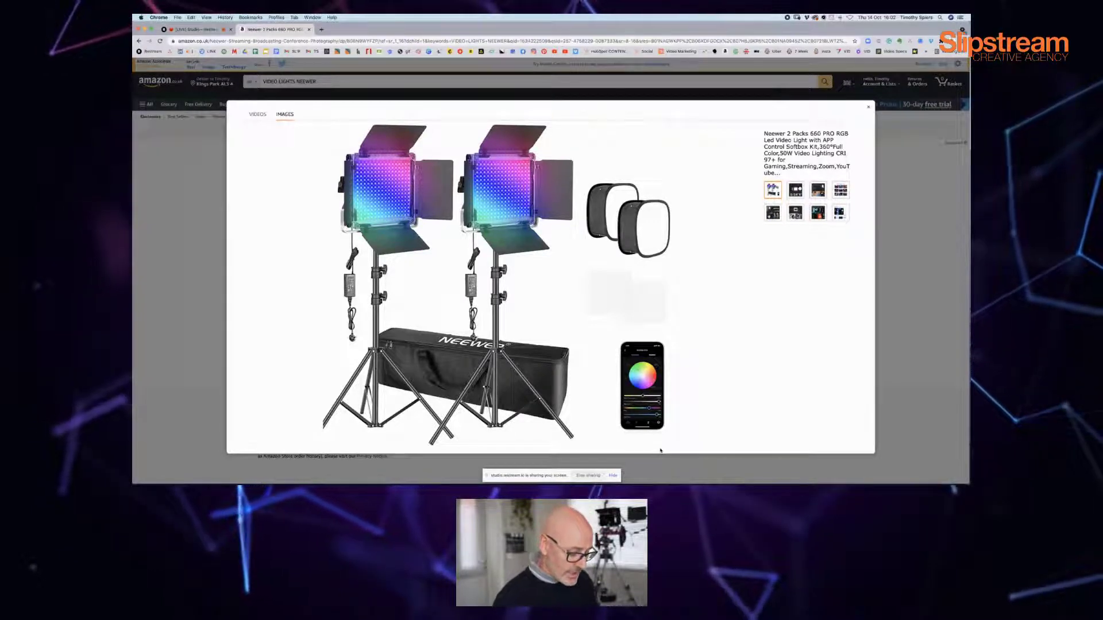
# Leave the Neewer light kit listing and return to the Restream Studio tab
pyautogui.click(198, 29)
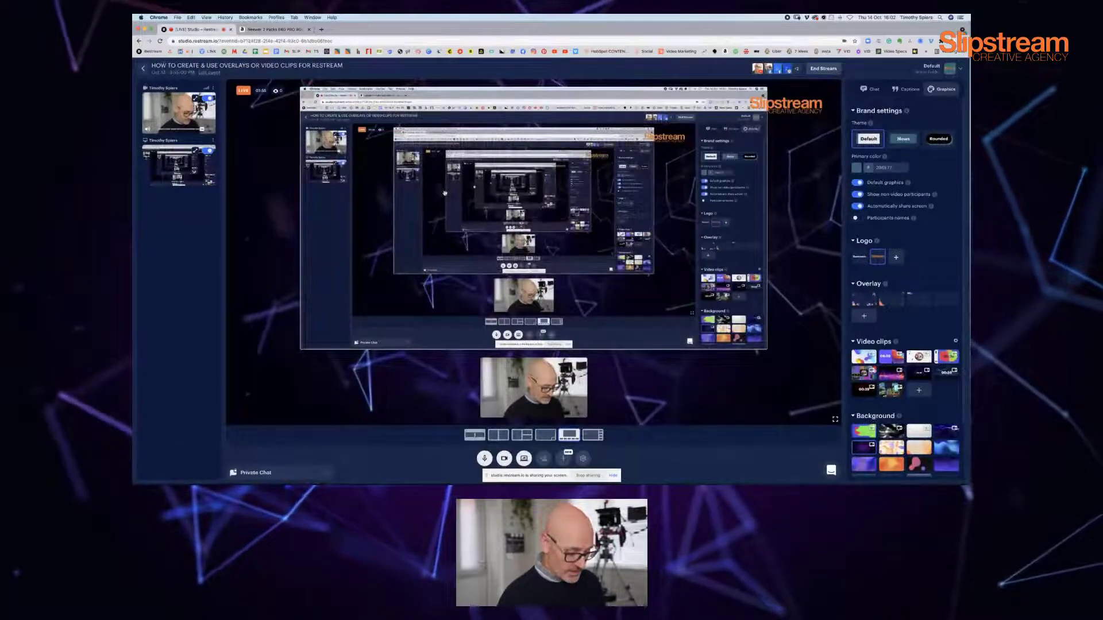
# Bring Photoshop forward and open the NEEWER lights screenshot PNG as a new document
pyautogui.hotkey('ctrl', 'Up')
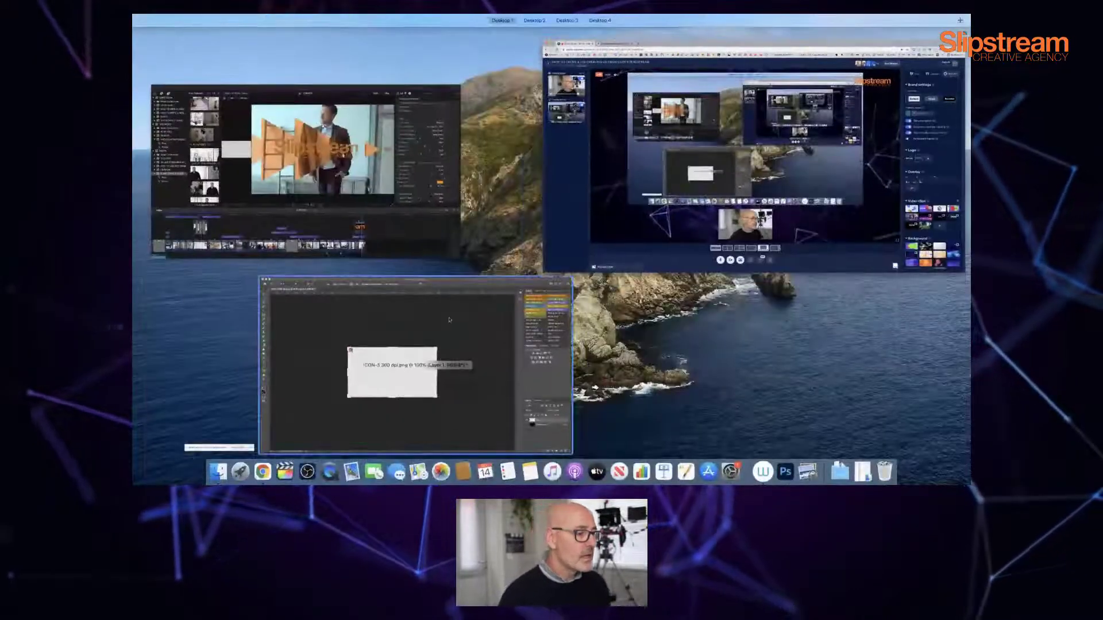
pyautogui.click(450, 319)
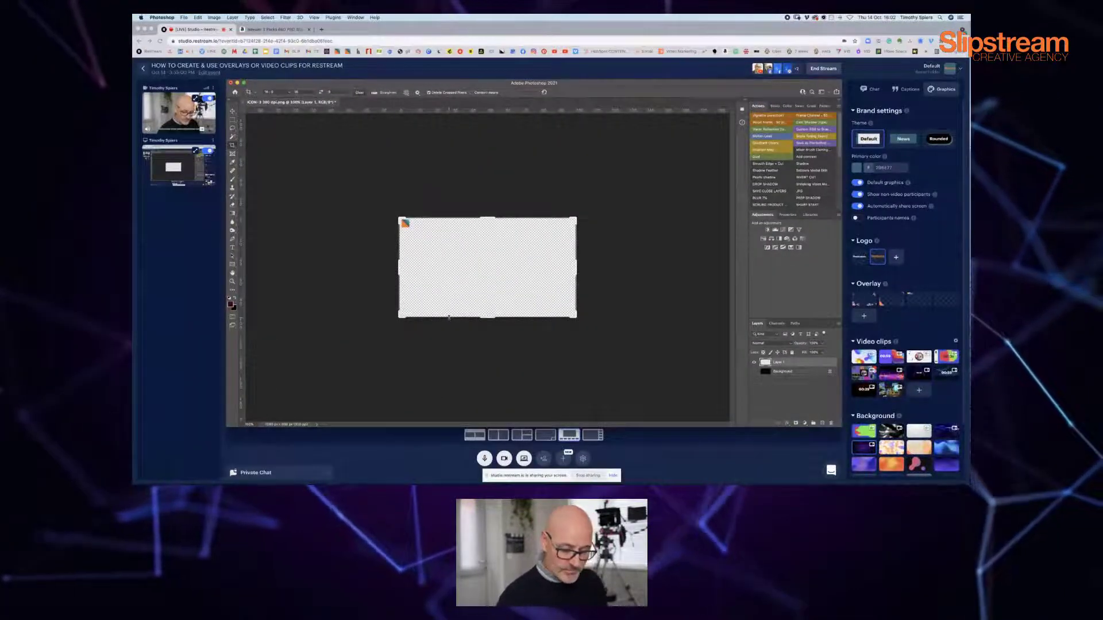
pyautogui.press('super+0')
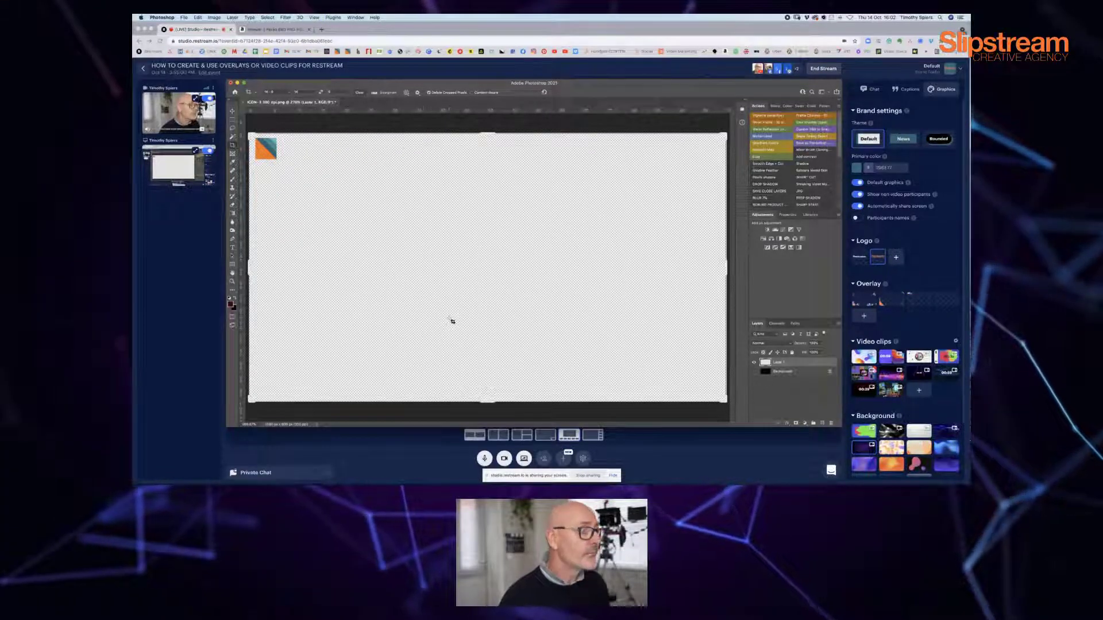
pyautogui.click(183, 18)
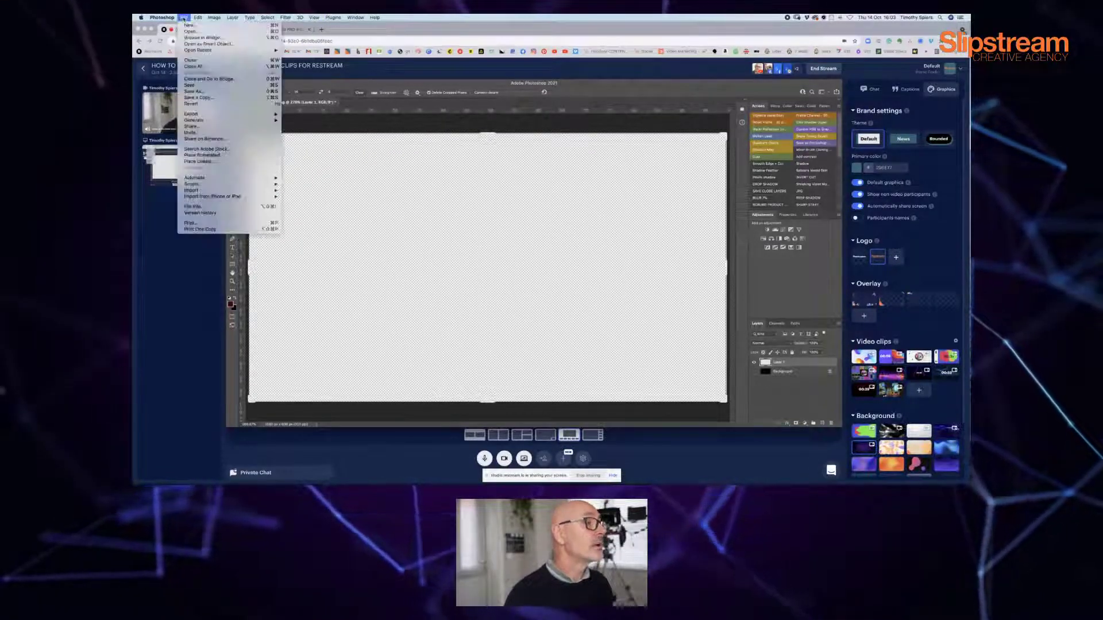
pyautogui.moveTo(198, 17)
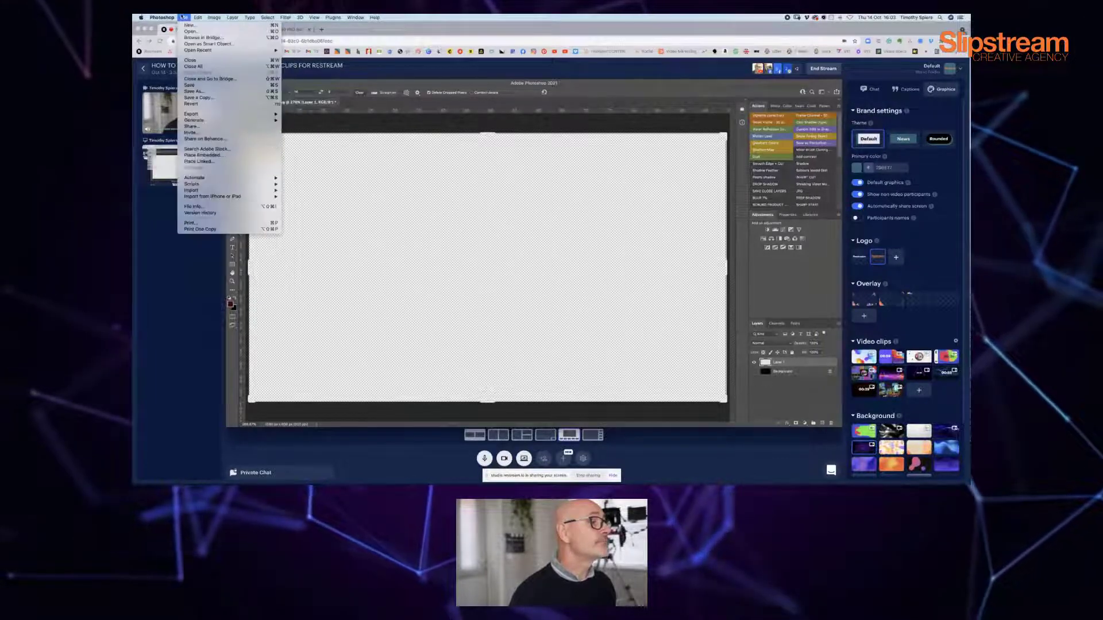
pyautogui.click(191, 31)
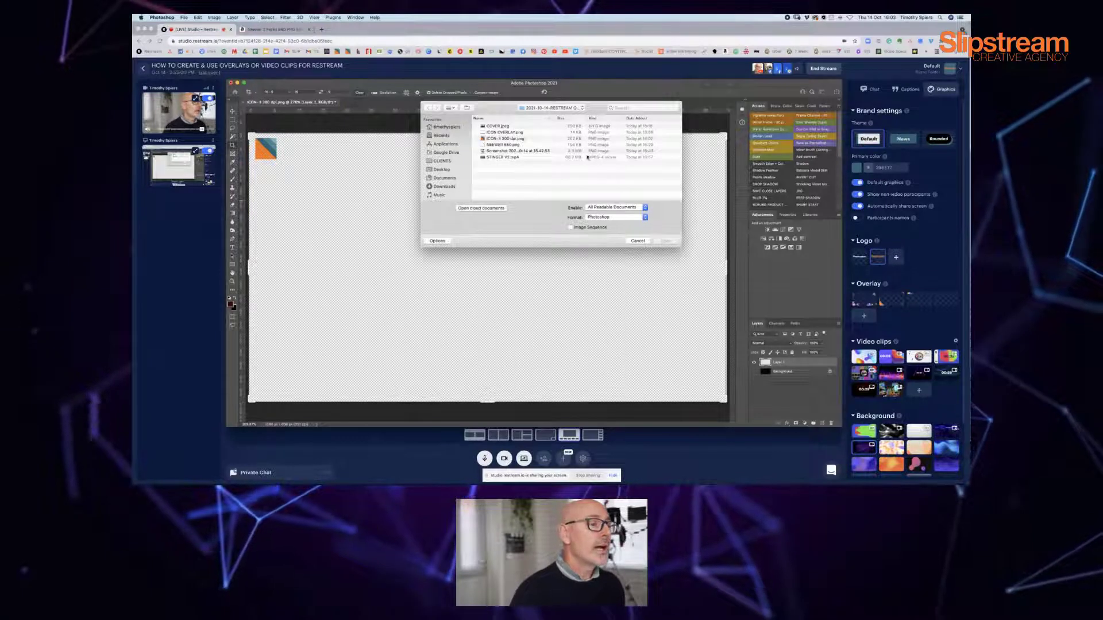
pyautogui.click(501, 151)
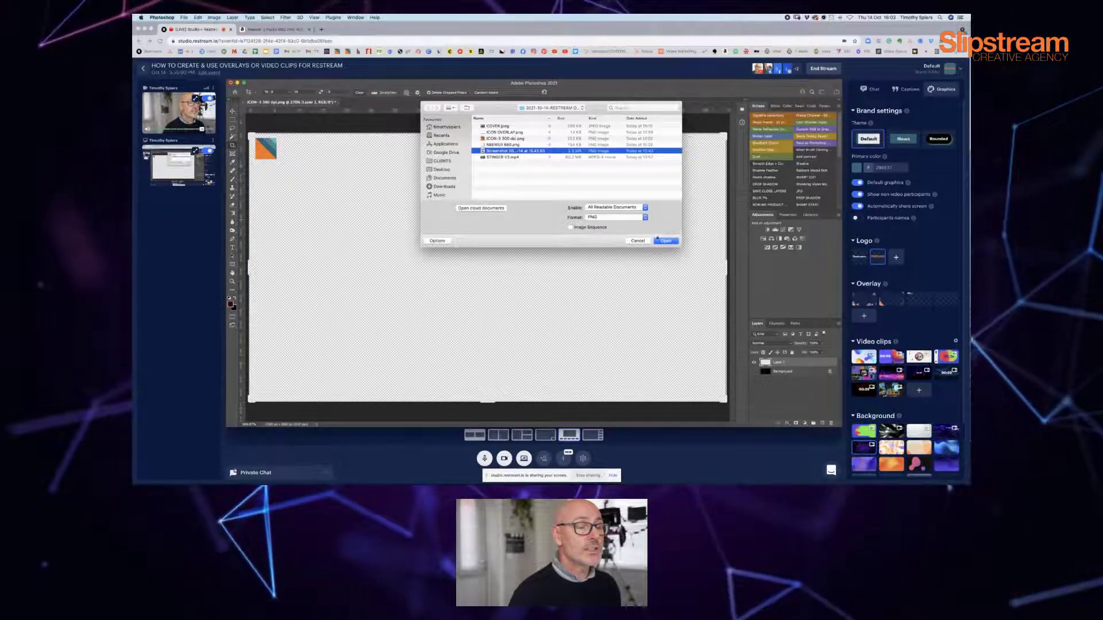
pyautogui.click(665, 241)
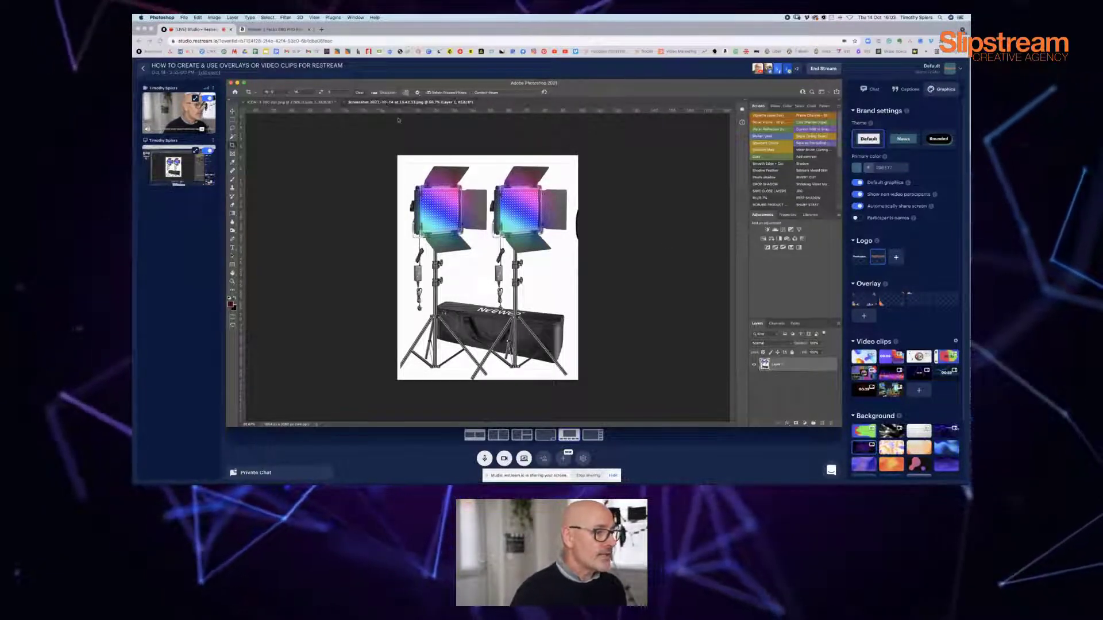
# Copy the lights screenshot onto the ICON canvas, accepting the colour profile mismatch
pyautogui.moveTo(386, 105); pyautogui.dragTo(462, 166)
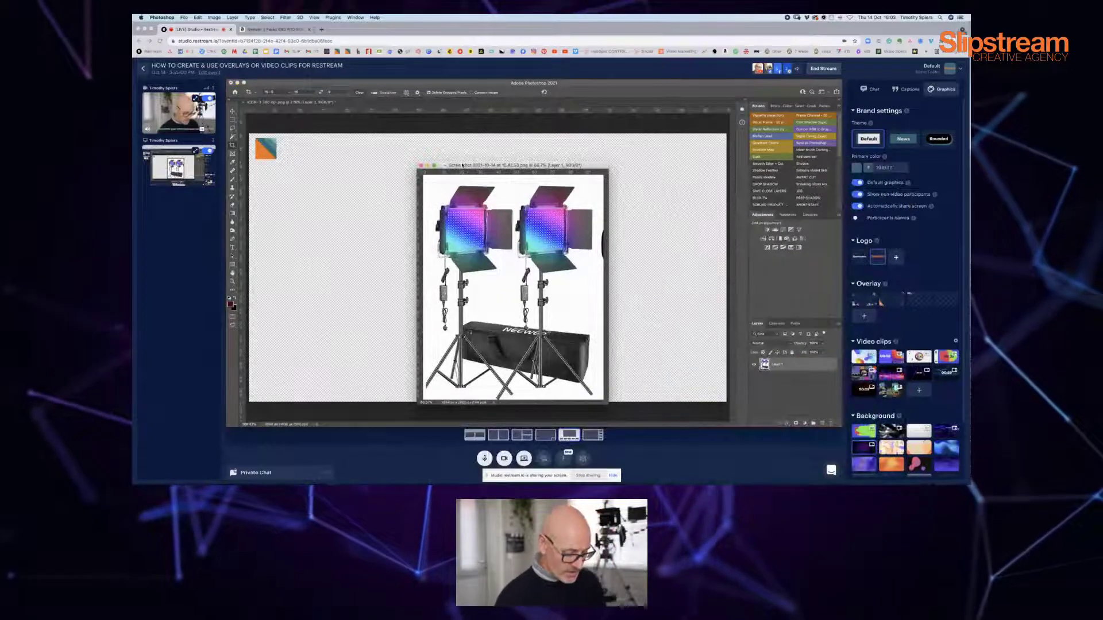
pyautogui.press('v')
pyautogui.moveTo(445, 189); pyautogui.dragTo(365, 181)
pyautogui.click(613, 273)
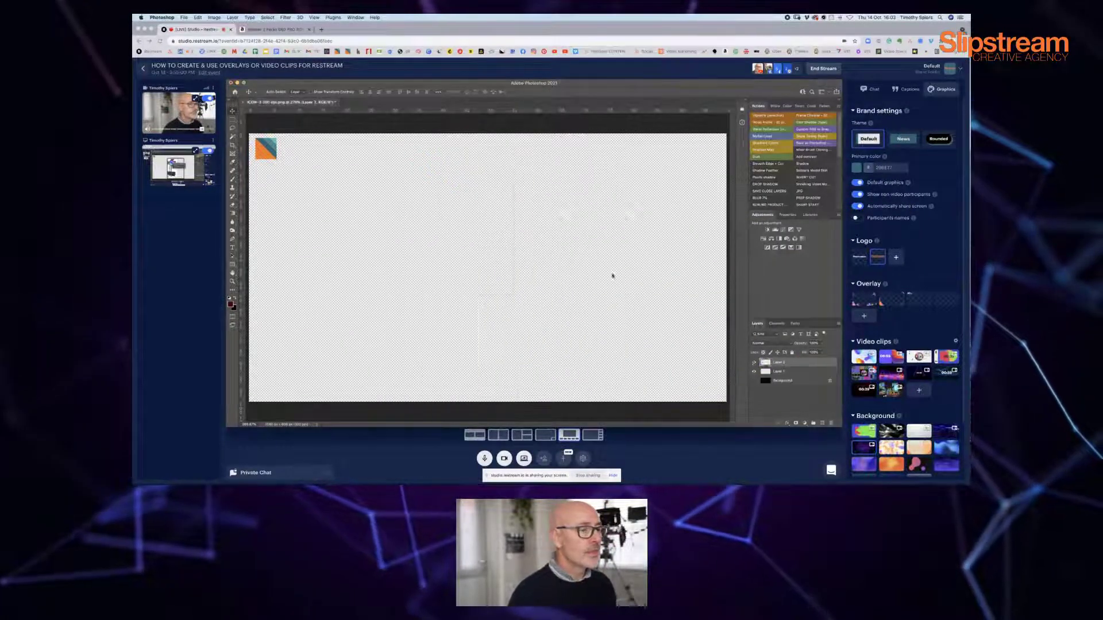
pyautogui.press('super+minus')
pyautogui.press('super+minus')
pyautogui.press('super+minus')
pyautogui.press('super+minus')
pyautogui.press('super+minus')
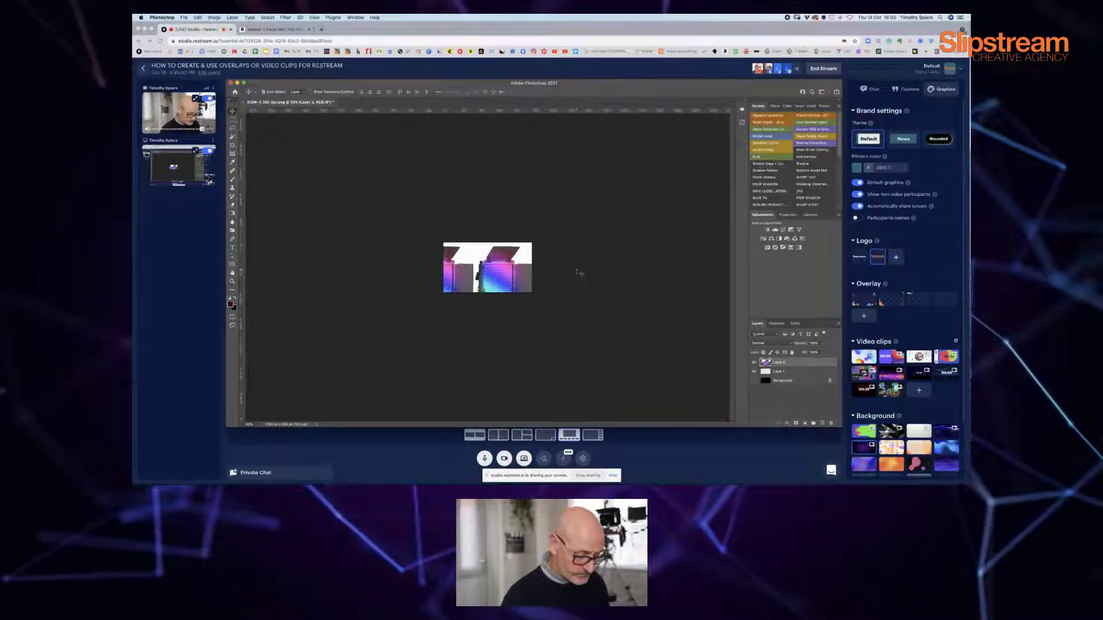
# Scale the lights layer down with Free Transform and confirm the image size
pyautogui.press('super+t')
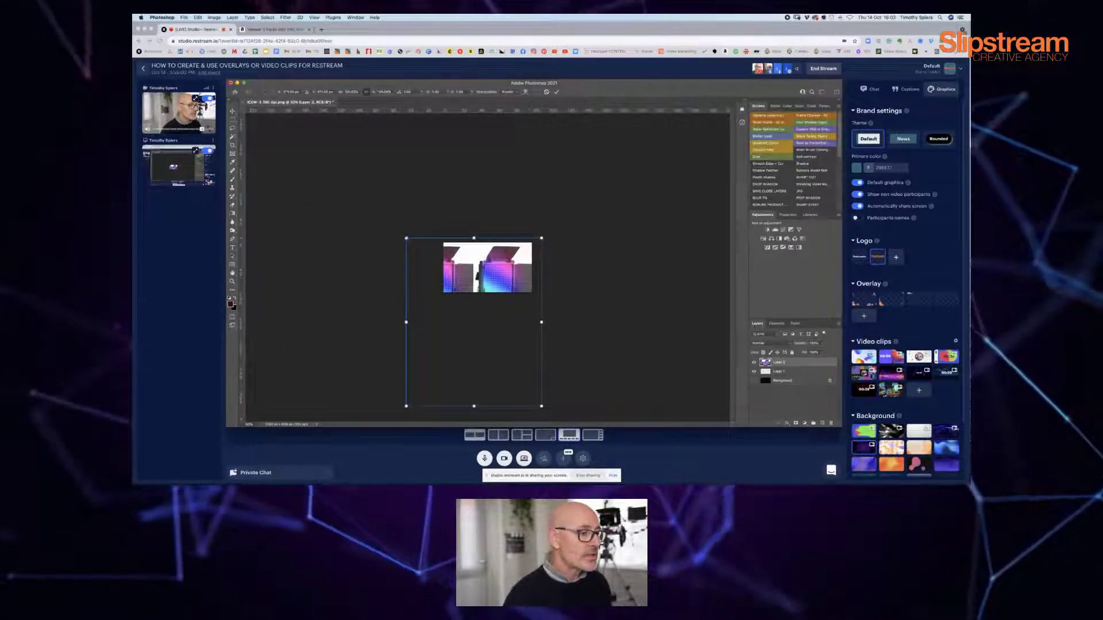
pyautogui.moveTo(406, 238); pyautogui.dragTo(511, 271)
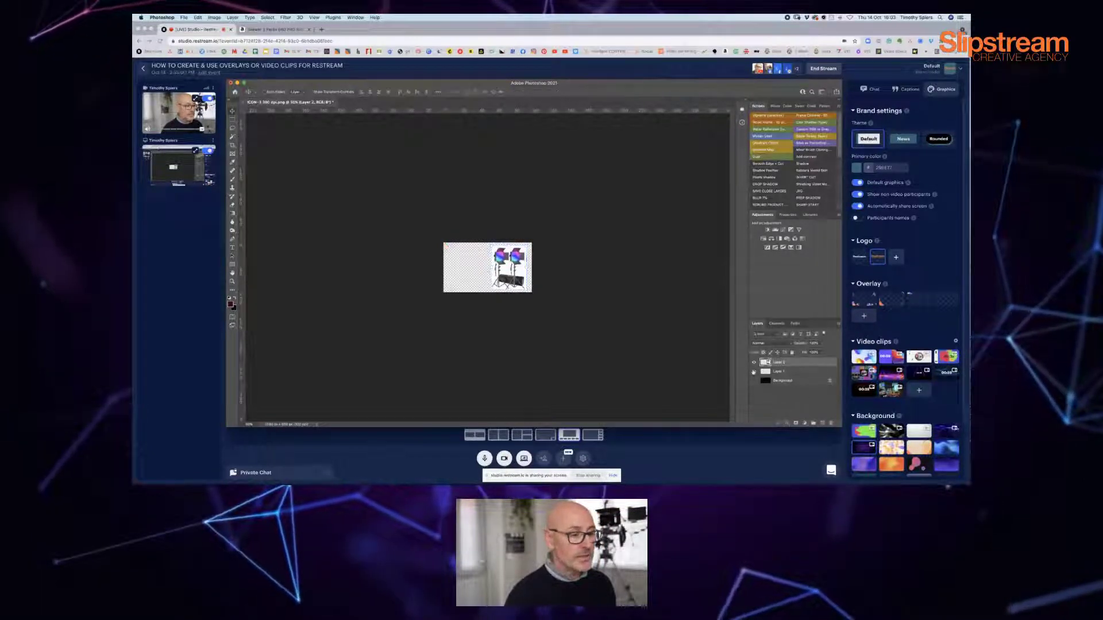
pyautogui.press('super+1')
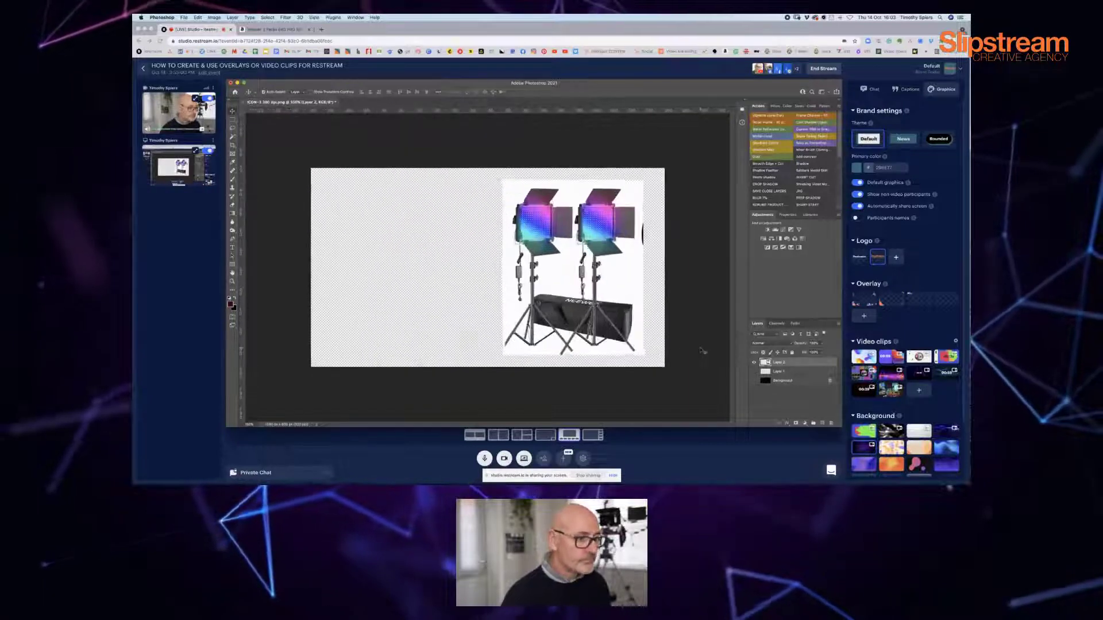
pyautogui.press('super+alt+i')
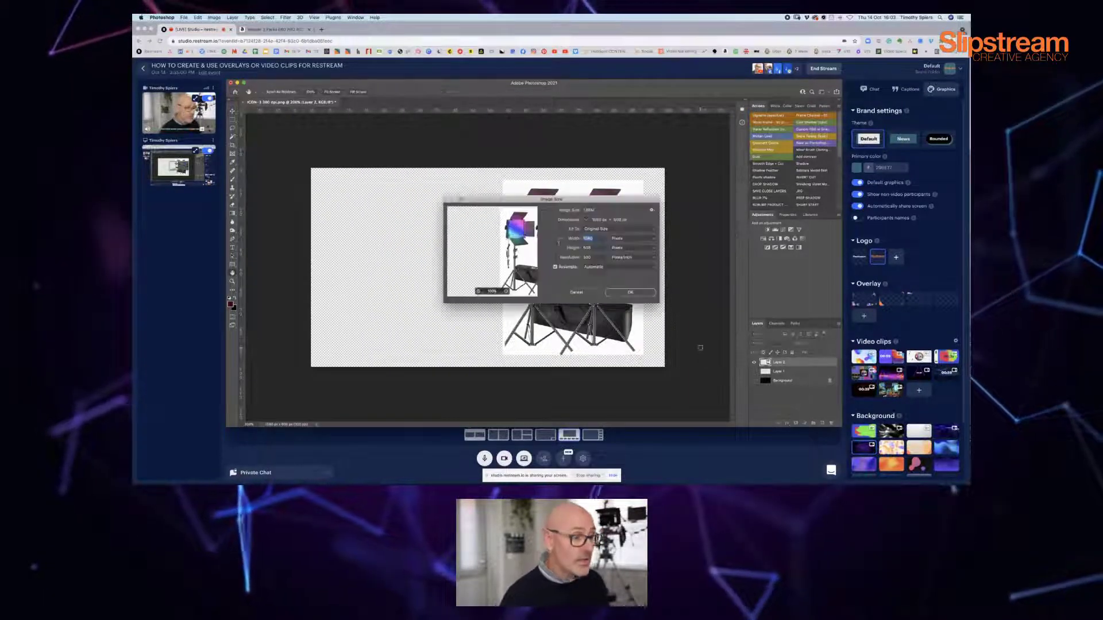
pyautogui.click(614, 294)
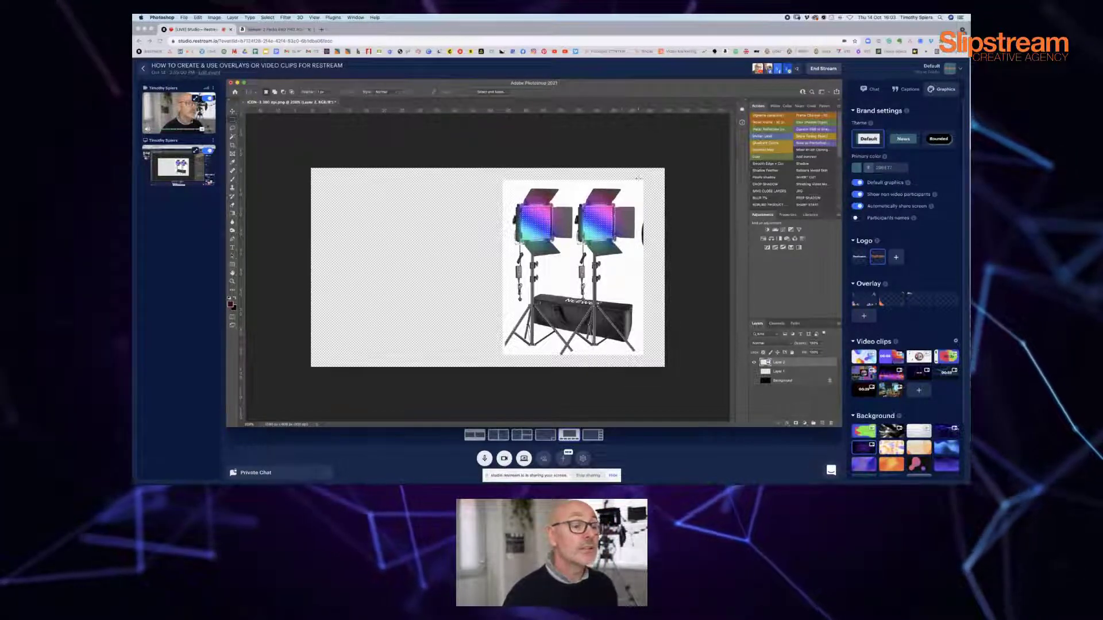
# Delete the stray right-edge and top strips, then nudge the lights slightly right
pyautogui.moveTo(644, 178); pyautogui.dragTo(665, 372)
pyautogui.press('Delete')
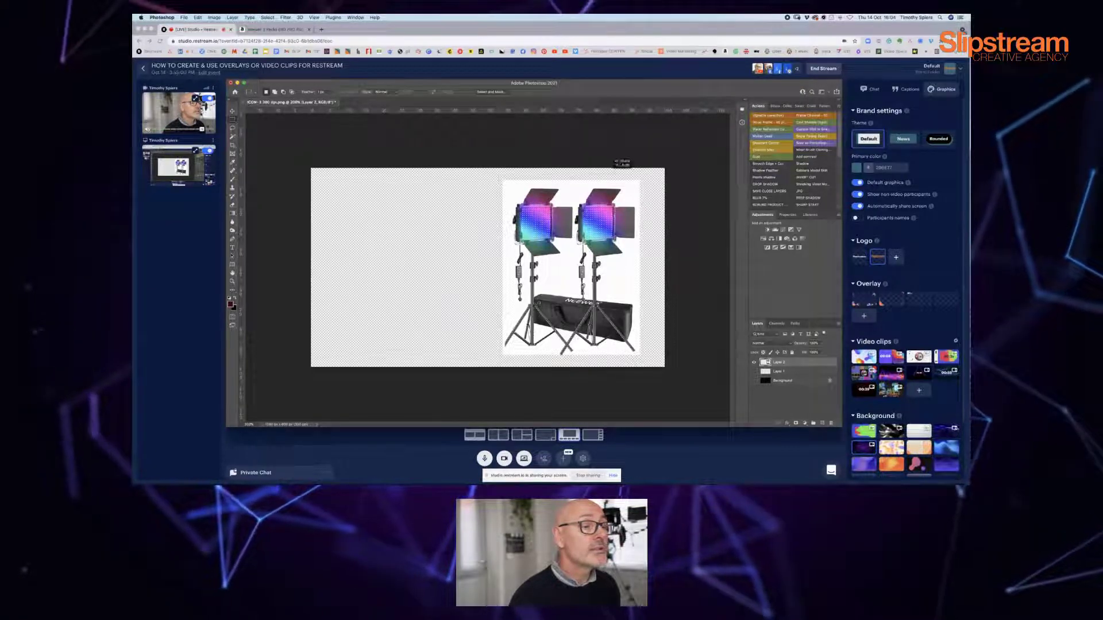
pyautogui.moveTo(500, 187); pyautogui.dragTo(659, 172)
pyautogui.press('Delete')
pyautogui.press('v')
pyautogui.moveTo(546, 247); pyautogui.dragTo(553, 244)
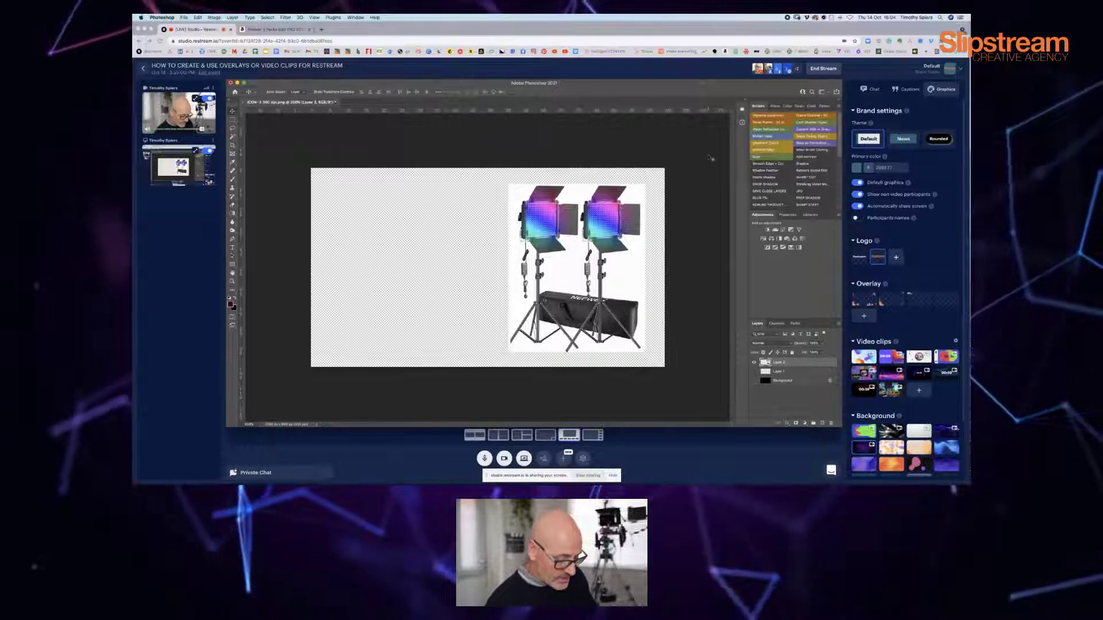
# Save a PNG copy of the canvas as LIGHTS.png with default PNG options
pyautogui.press('super+shift+s')
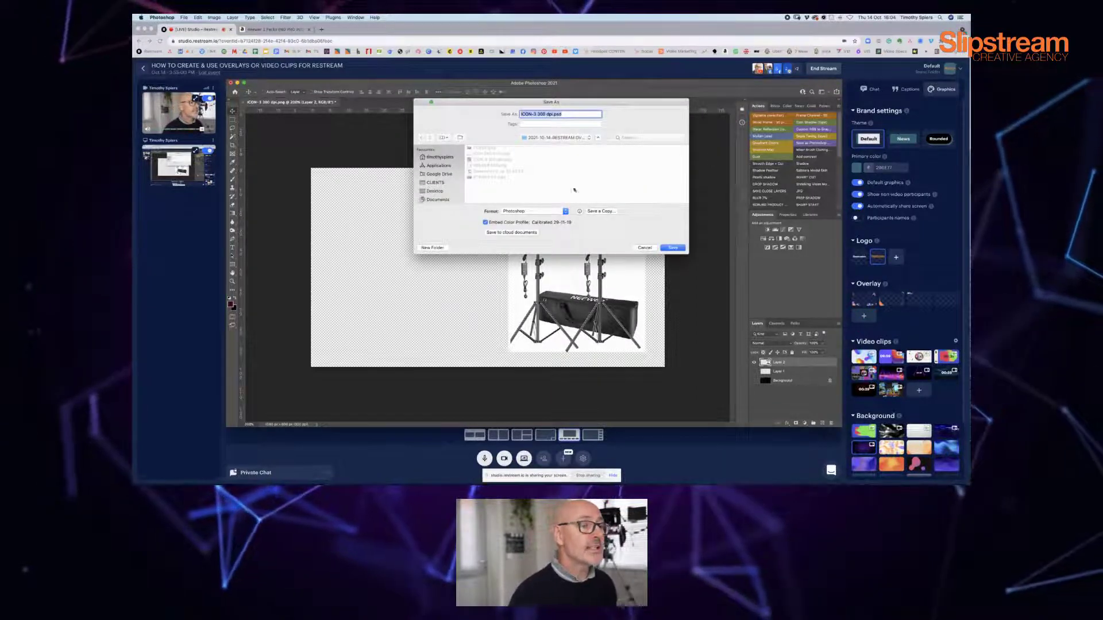
pyautogui.click(600, 211)
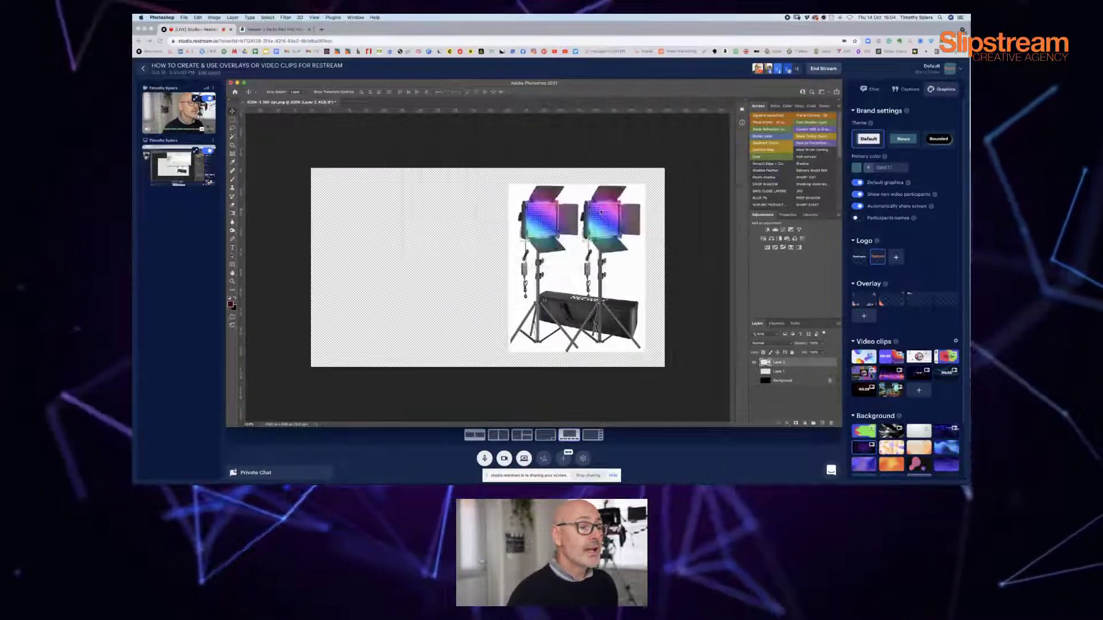
pyautogui.click(513, 184)
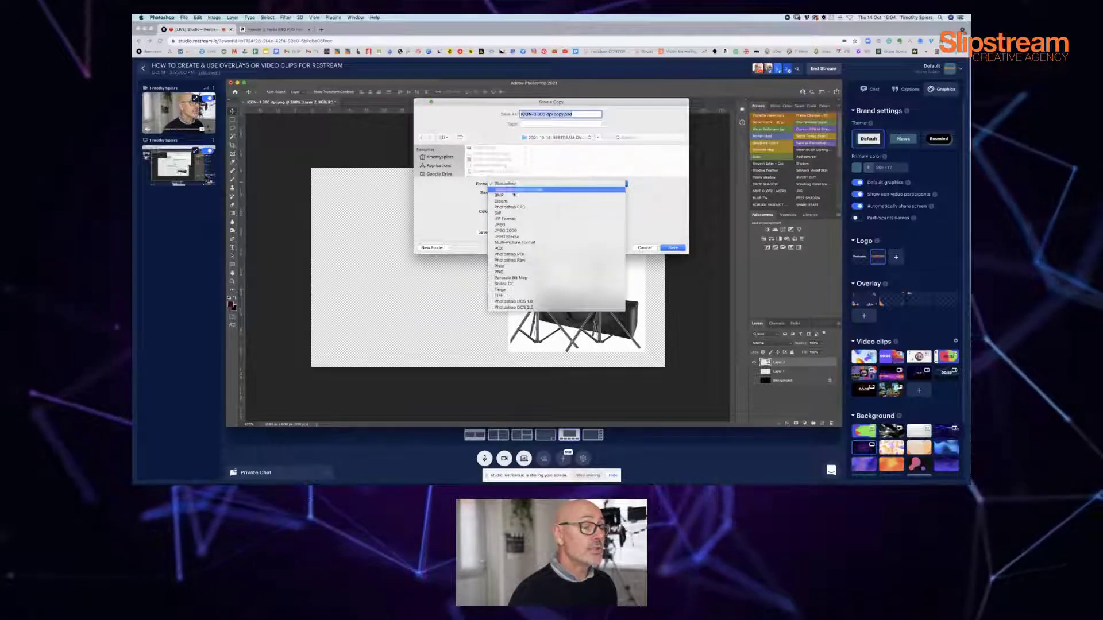
pyautogui.click(508, 272)
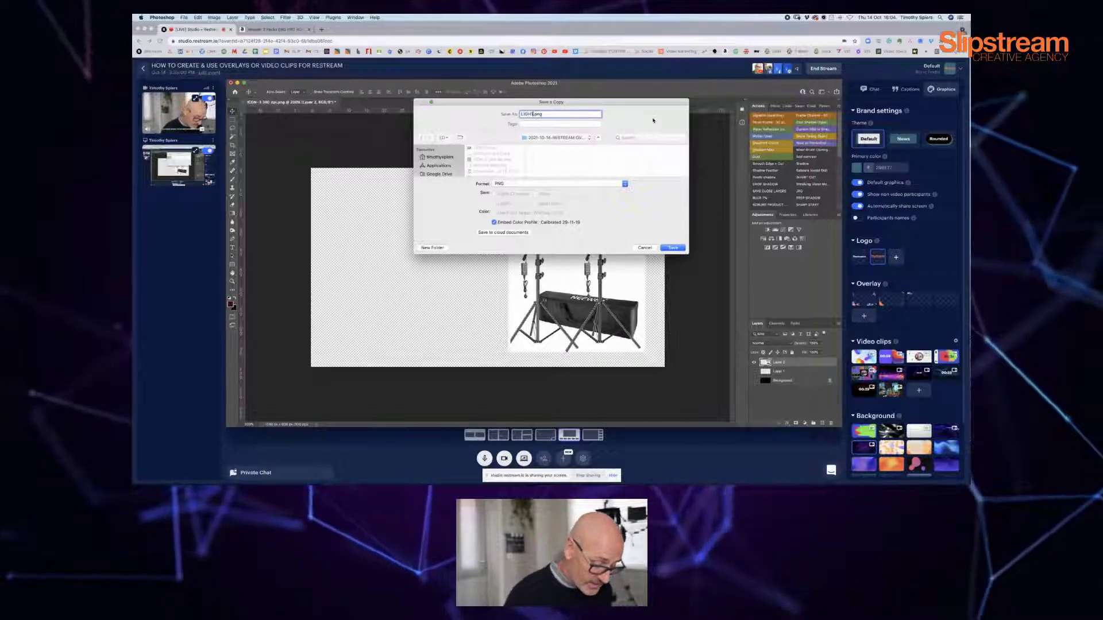
pyautogui.write('S')
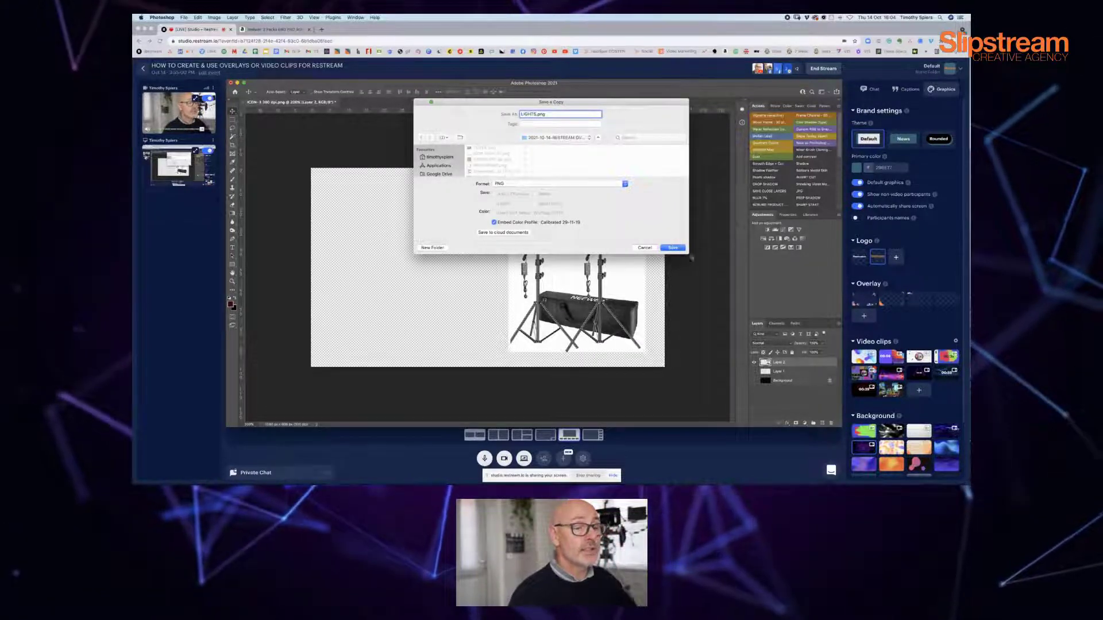
pyautogui.click(672, 248)
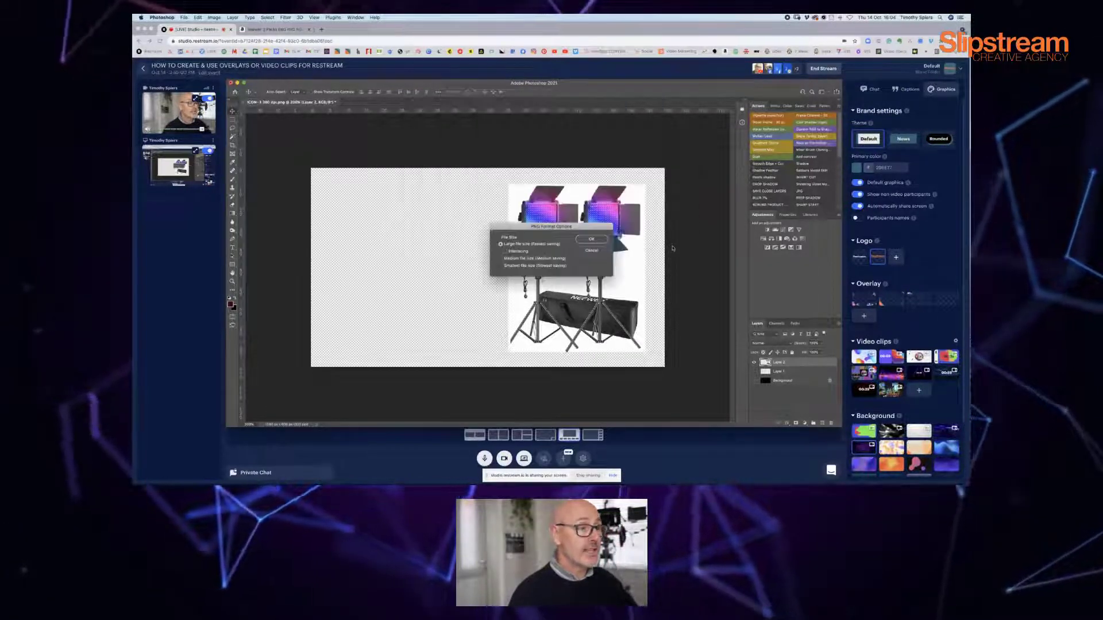
pyautogui.click(596, 240)
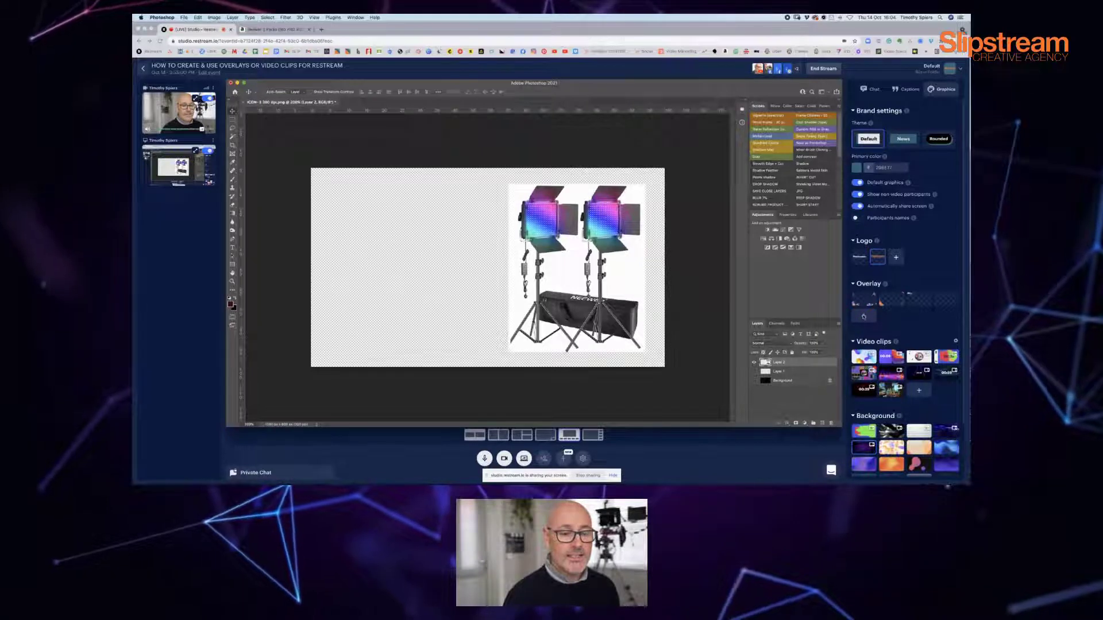
# Upload LIGHTS.png as a new overlay in the Graphics panel
pyautogui.click(864, 316)
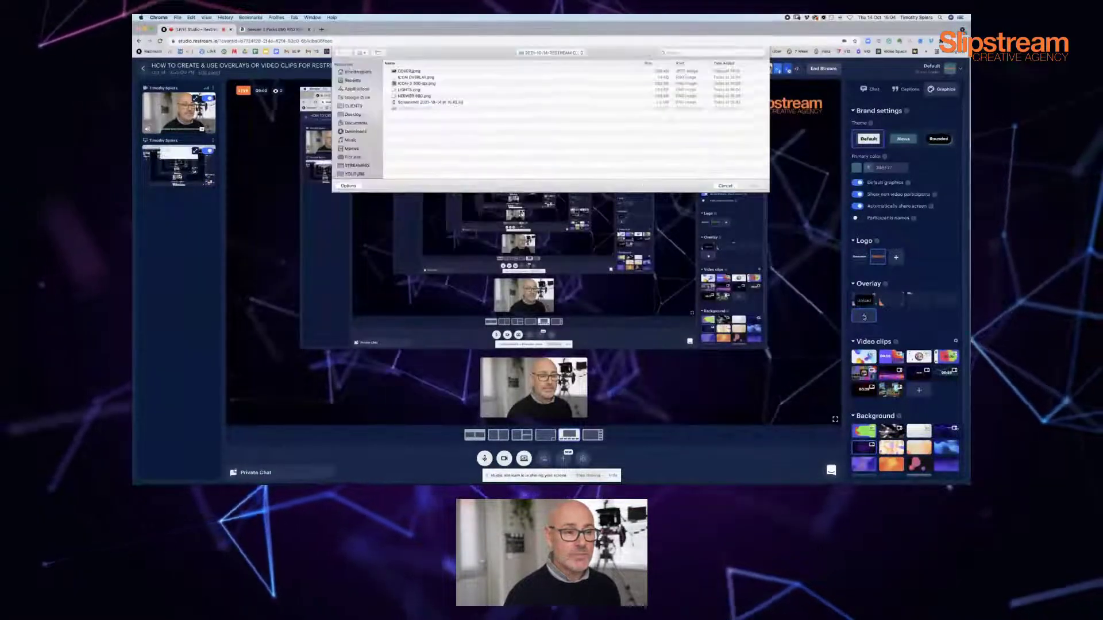
pyautogui.click(405, 90)
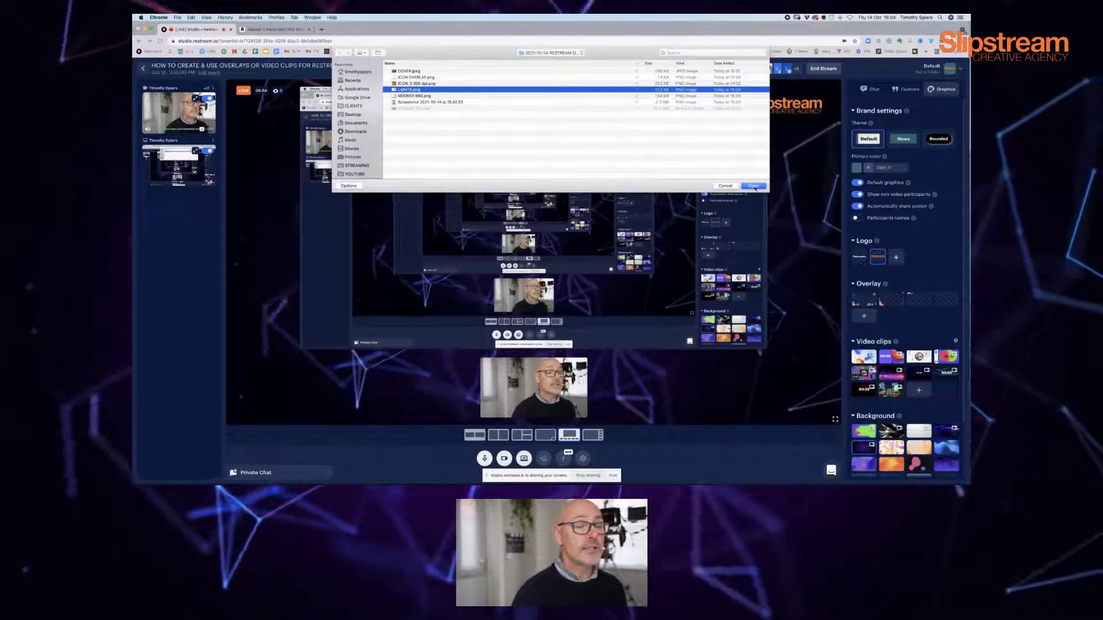
pyautogui.click(754, 186)
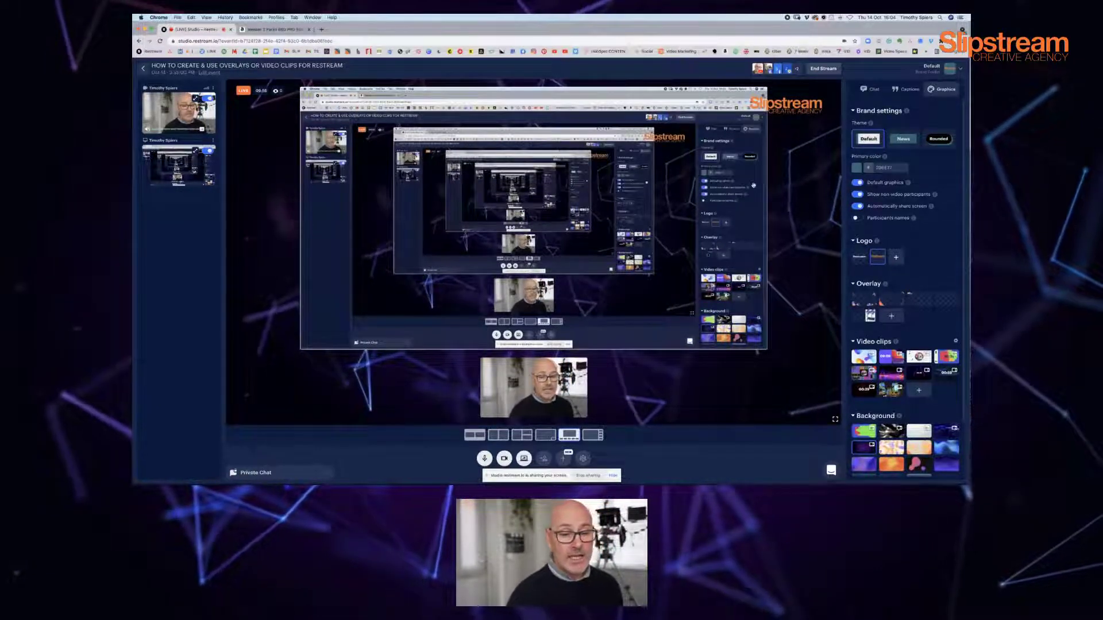